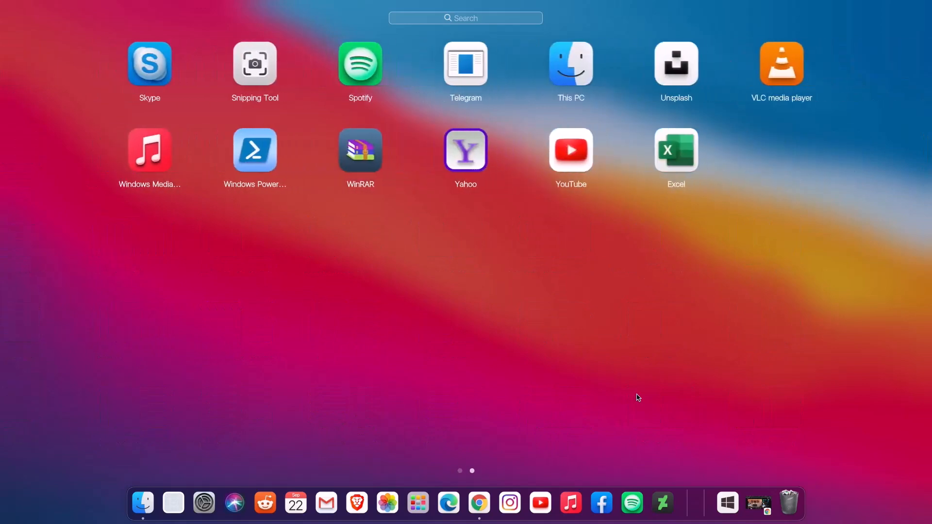
# Look through the Apple menu and the network, display and sound controls of the macOS-style desktop
pyautogui.click(747, 398)
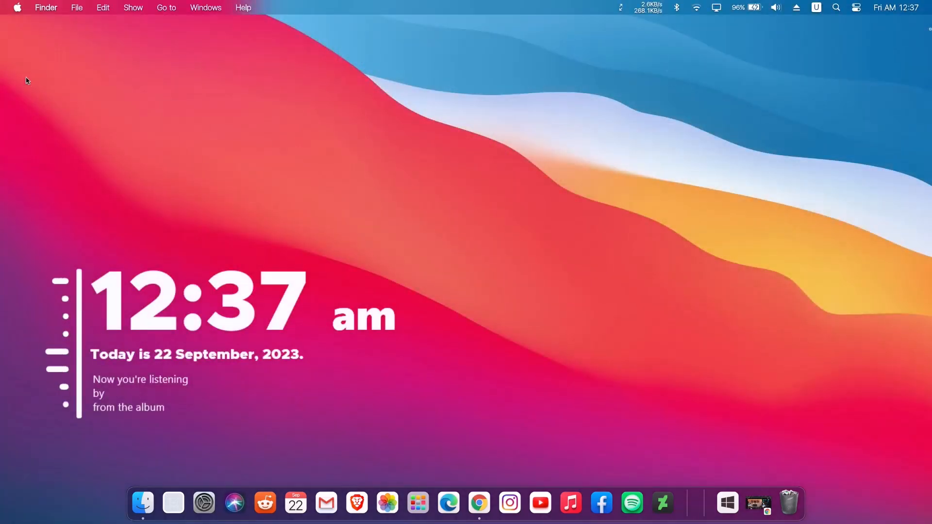
pyautogui.click(18, 8)
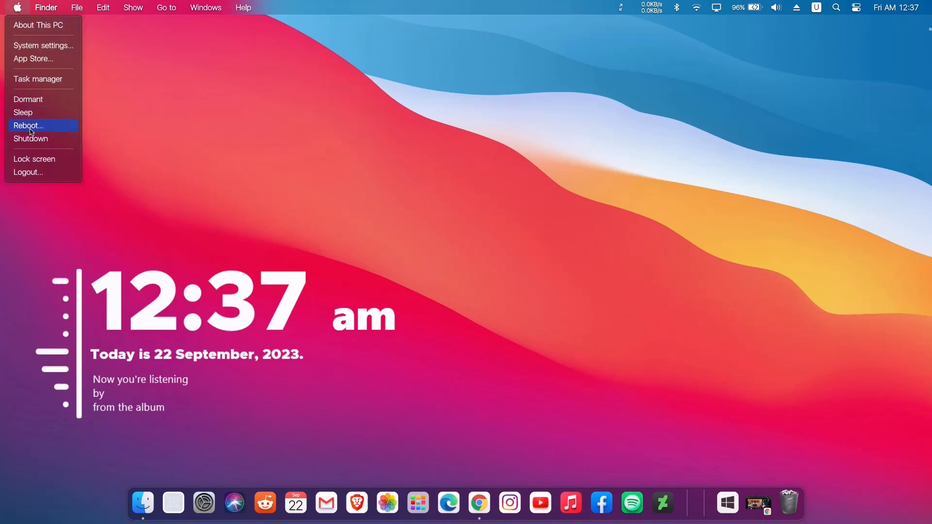
pyautogui.click(162, 193)
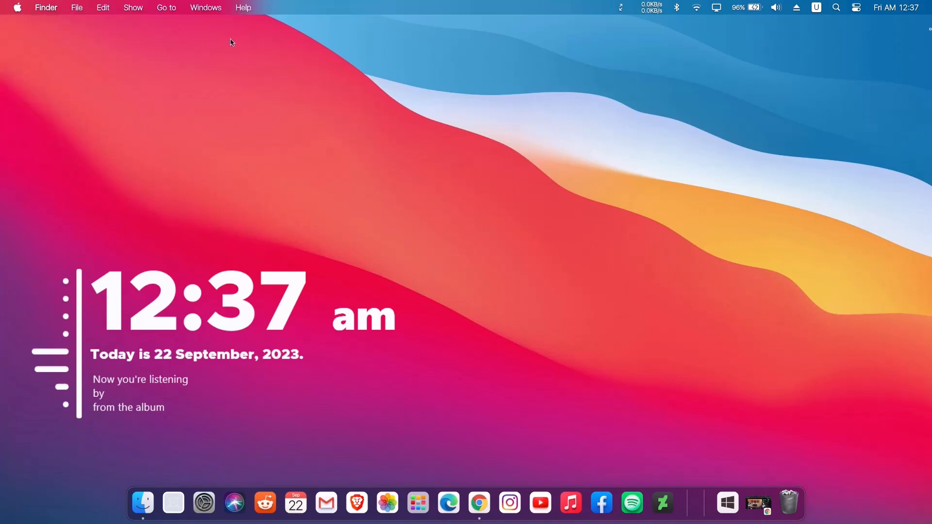
pyautogui.click(701, 14)
pyautogui.click(701, 15)
pyautogui.click(717, 10)
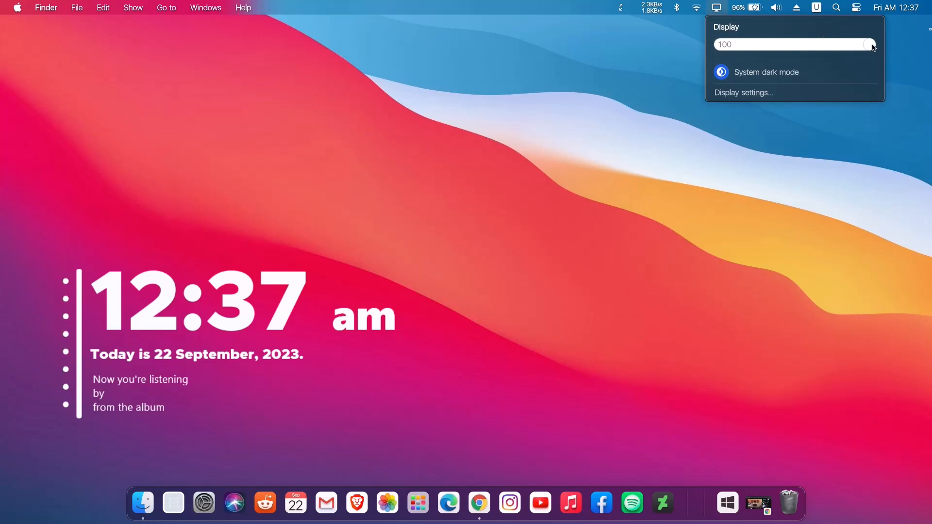
pyautogui.moveTo(874, 47)
pyautogui.mouseDown()
pyautogui.moveTo(847, 47)
pyautogui.moveTo(882, 49)
pyautogui.mouseUp()
pyautogui.click(892, 54)
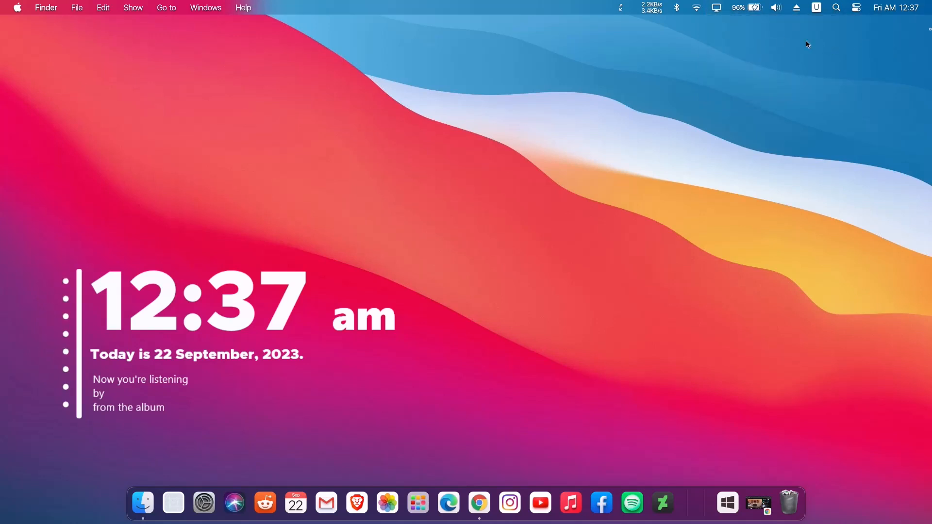
pyautogui.click(774, 9)
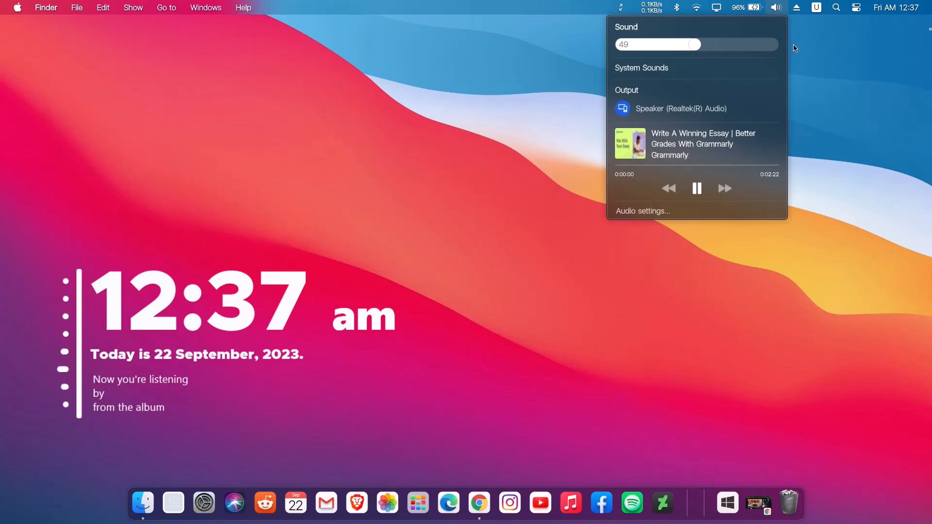
pyautogui.moveTo(699, 50); pyautogui.dragTo(732, 47)
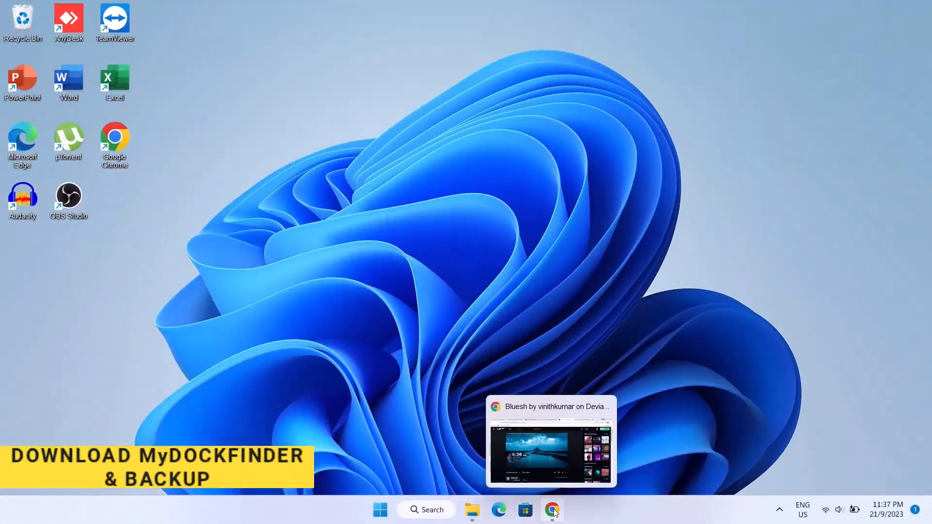
# Switch to Chrome and download the Windows 10/11 version of MyDockFinder from the Mac Dock for Windows page
pyautogui.click(551, 510)
pyautogui.click(67, 8)
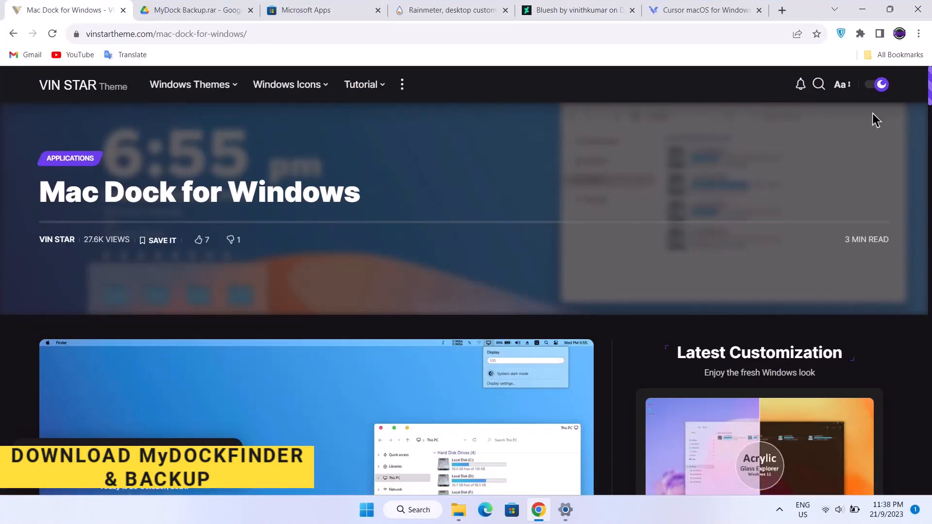
pyautogui.moveTo(929, 94); pyautogui.dragTo(915, 227)
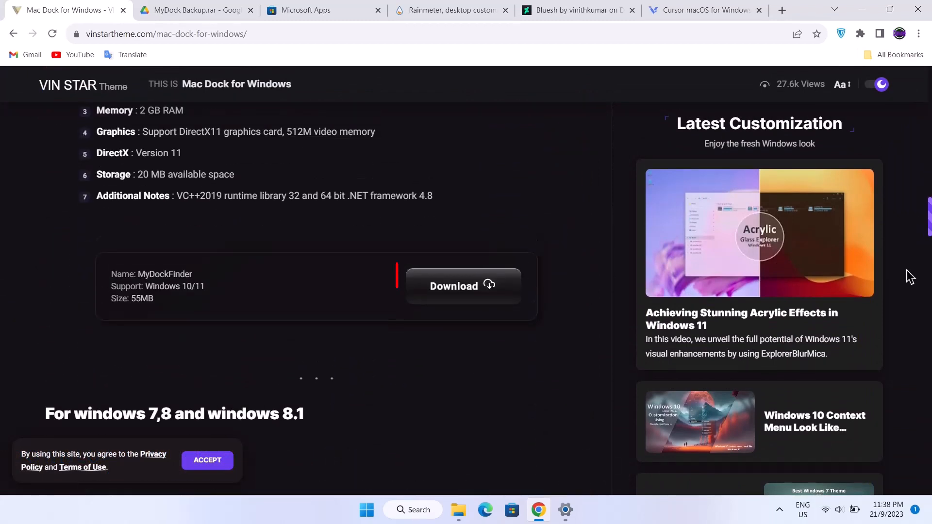
pyautogui.scroll(-1, 470, 283)
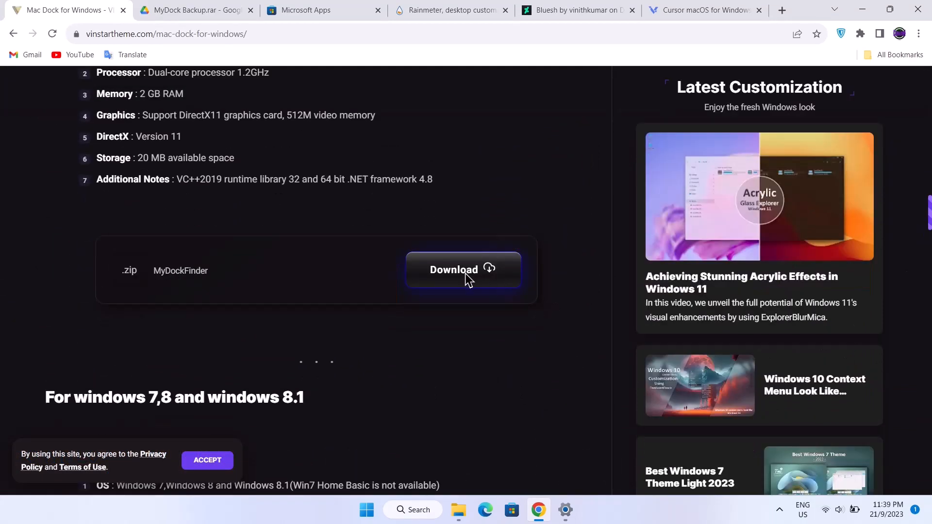
pyautogui.click(477, 272)
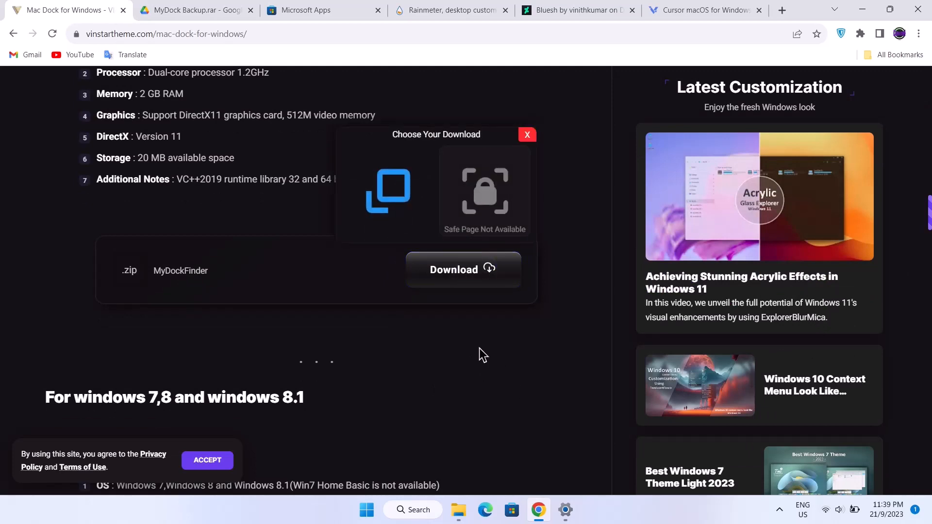
pyautogui.click(395, 186)
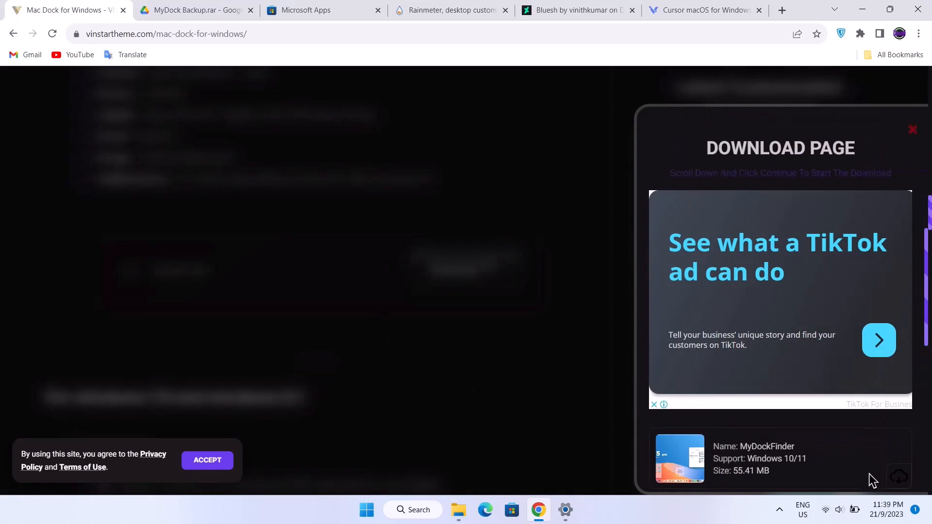
pyautogui.click(899, 479)
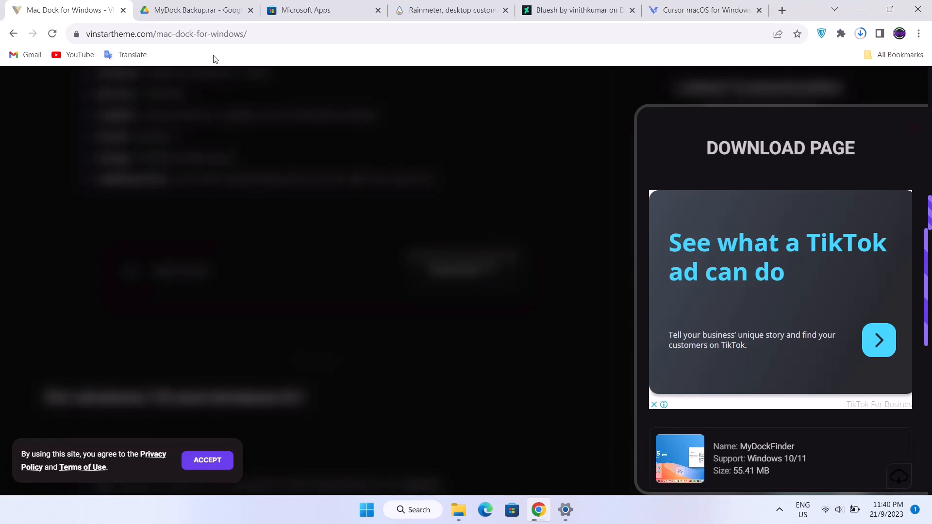
# Download MyDock Backup.rar from its Google Drive page and minimize the browser
pyautogui.click(207, 16)
pyautogui.click(846, 94)
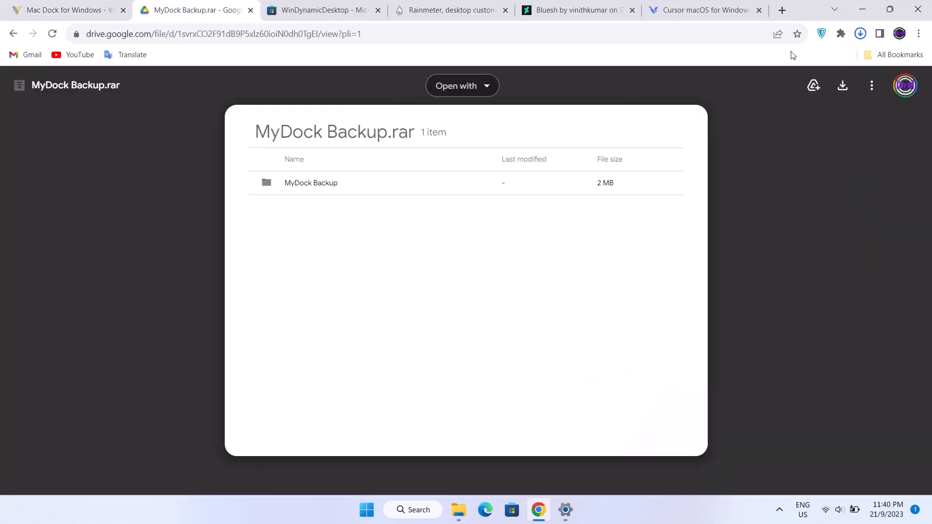
pyautogui.click(863, 10)
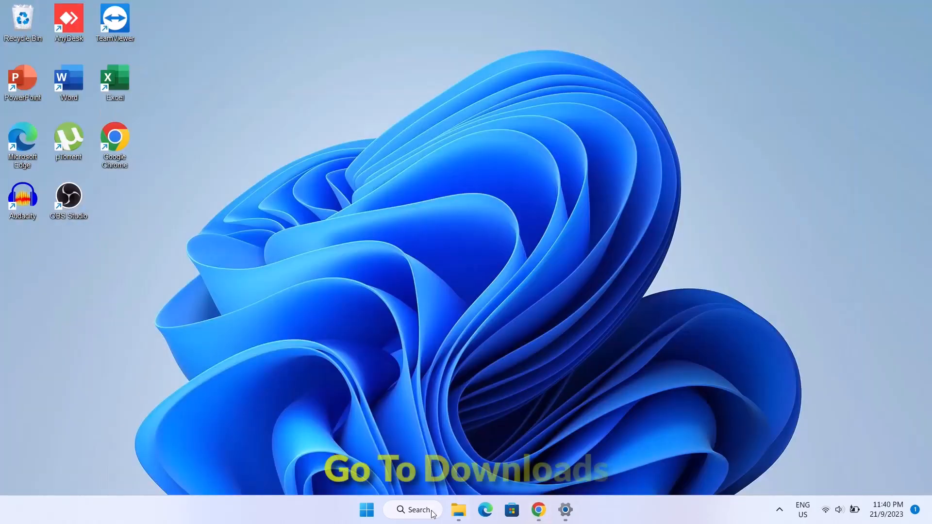
# Move the MyDockFinder and MyDock Backup archives from Downloads to the desktop and place them side by side with a gap
pyautogui.click(458, 510)
pyautogui.moveTo(522, 129); pyautogui.dragTo(558, 348)
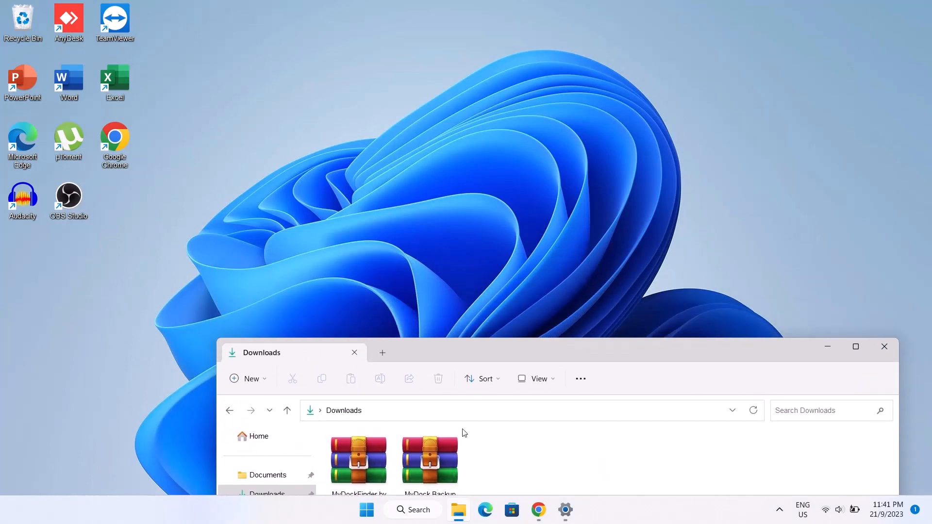
pyautogui.moveTo(402, 434); pyautogui.dragTo(402, 149)
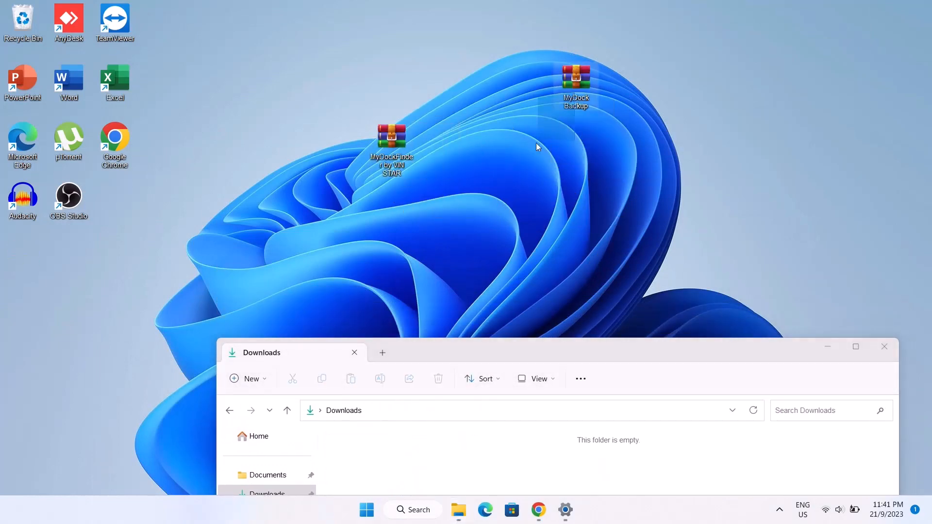
pyautogui.moveTo(578, 82); pyautogui.dragTo(507, 136)
pyautogui.click(827, 348)
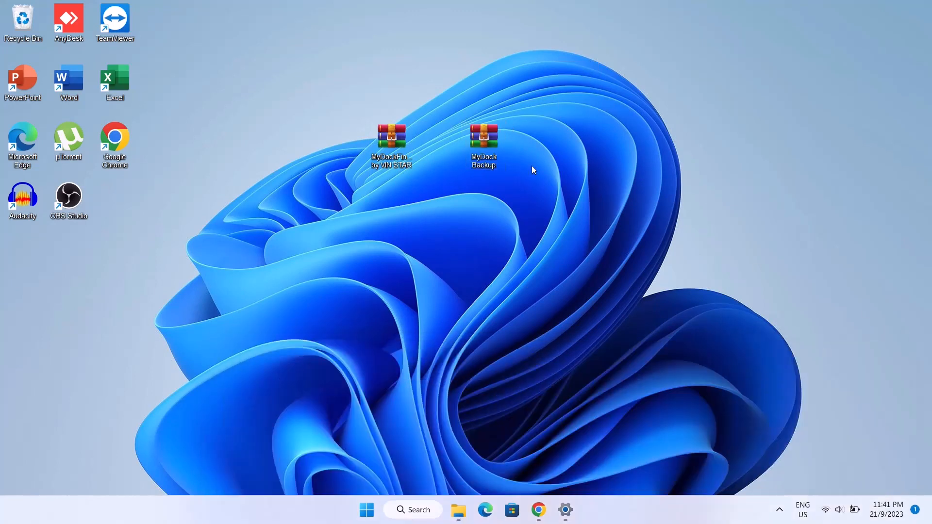
pyautogui.moveTo(568, 153); pyautogui.dragTo(570, 154)
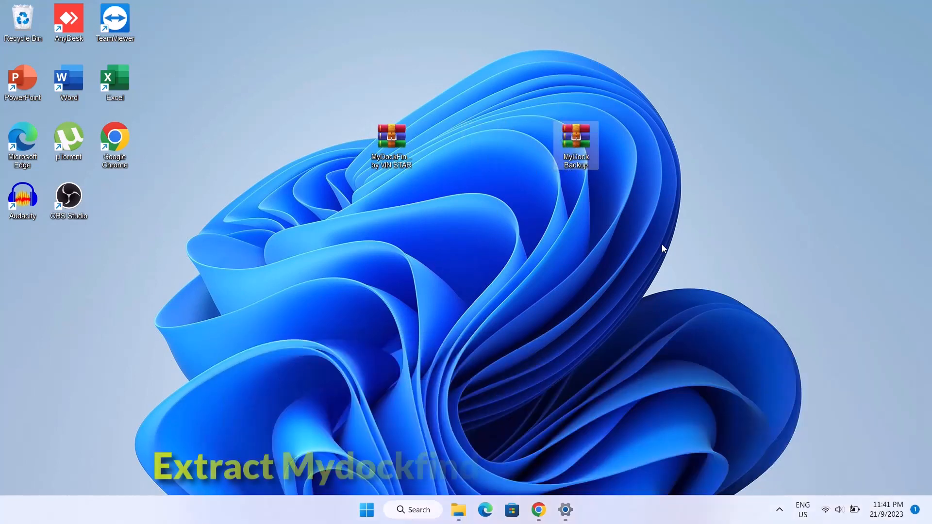
# Extract the MyDock Backup archive into its own folder with WinRAR and place that folder below the archive
pyautogui.rightClick(574, 138)
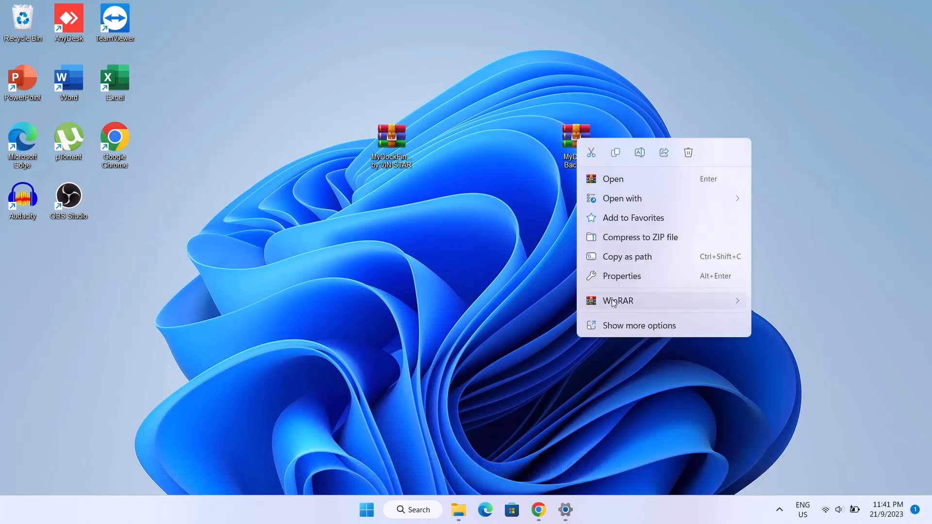
pyautogui.moveTo(613, 301)
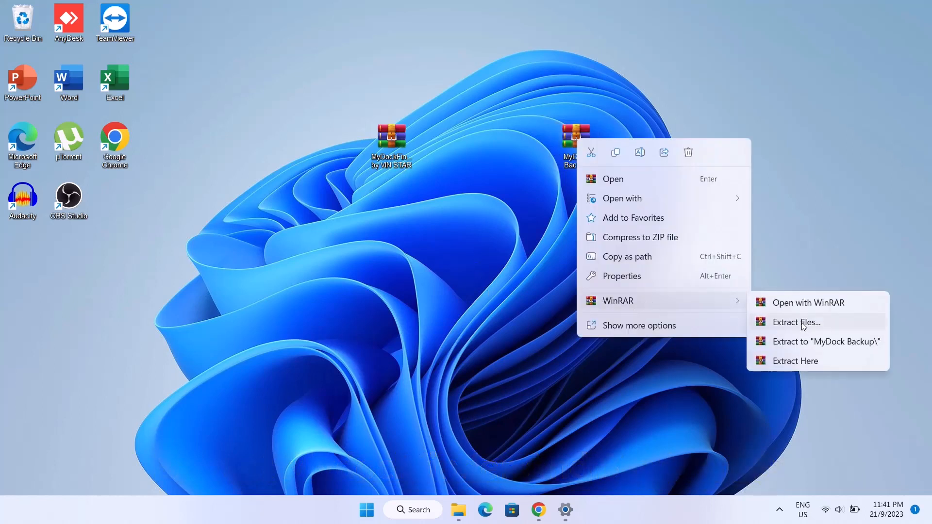
pyautogui.click(820, 343)
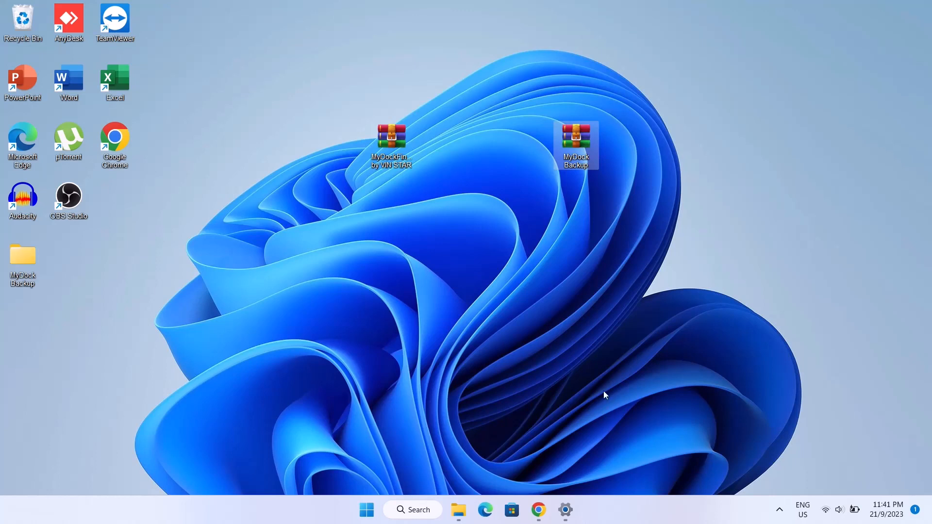
pyautogui.click(22, 265)
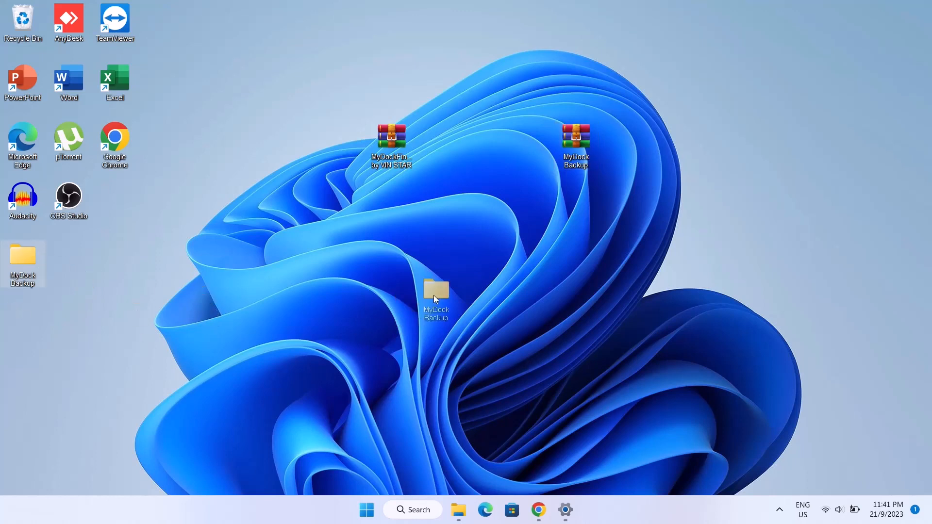
pyautogui.moveTo(575, 246); pyautogui.dragTo(573, 246)
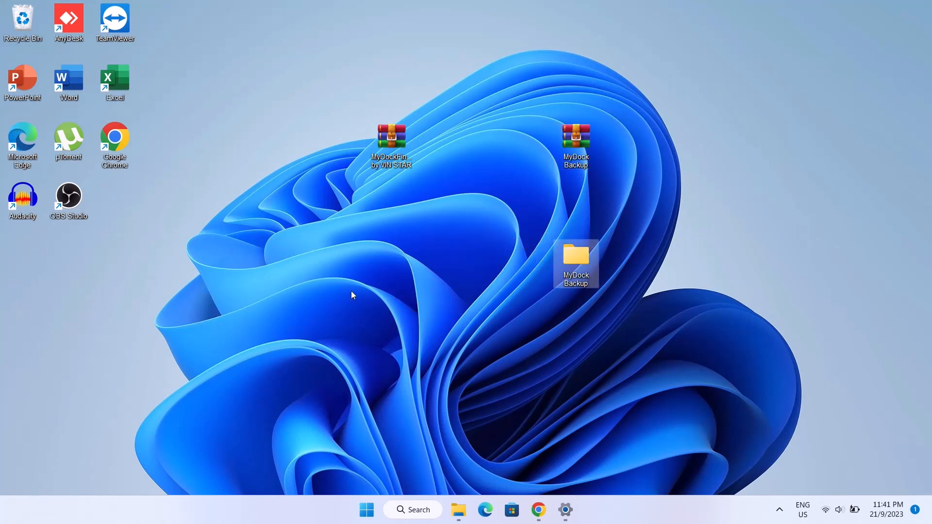
# Extract the MyDockFinder by VIN STAR archive into its own folder with WinRAR and place that folder below the archive
pyautogui.click(385, 137)
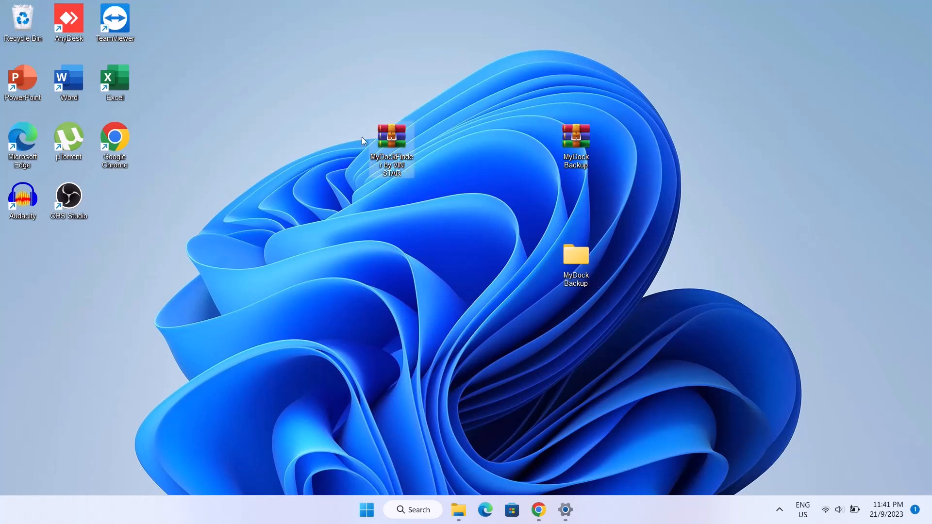
pyautogui.rightClick(387, 136)
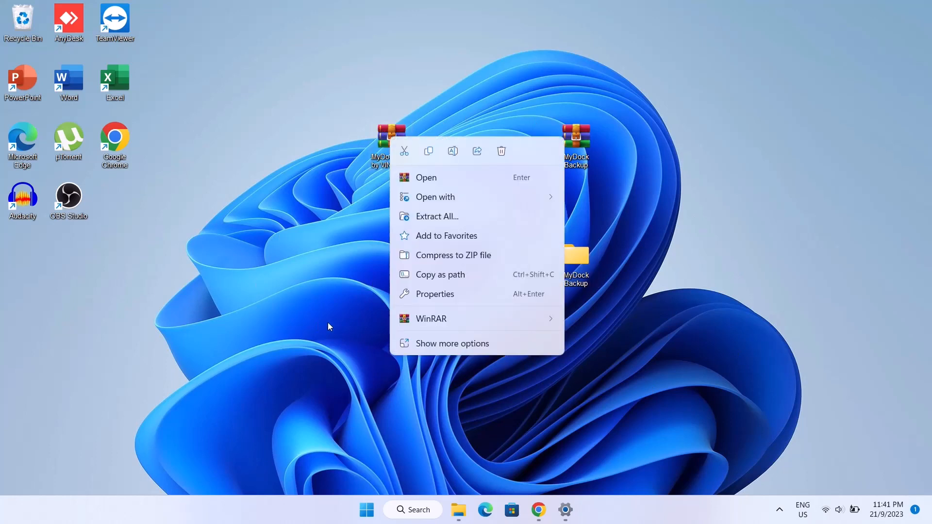
pyautogui.moveTo(464, 317)
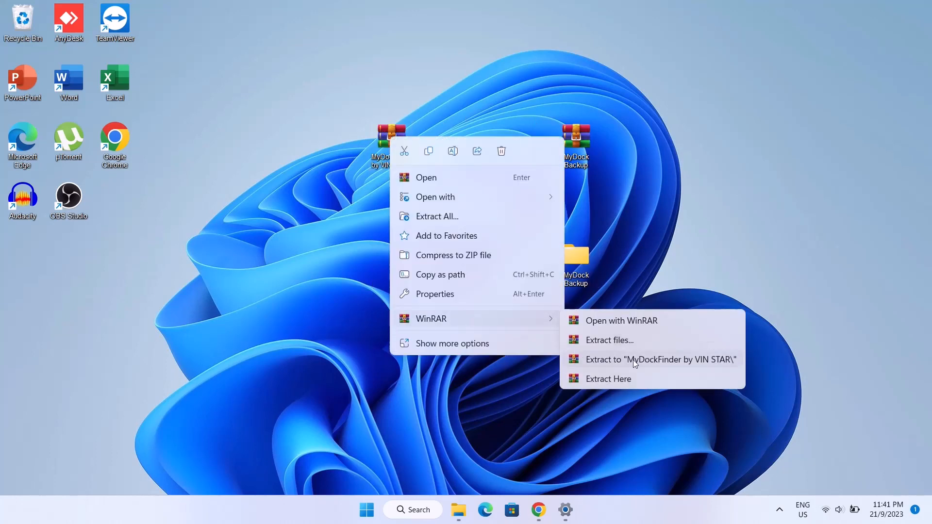
pyautogui.click(651, 362)
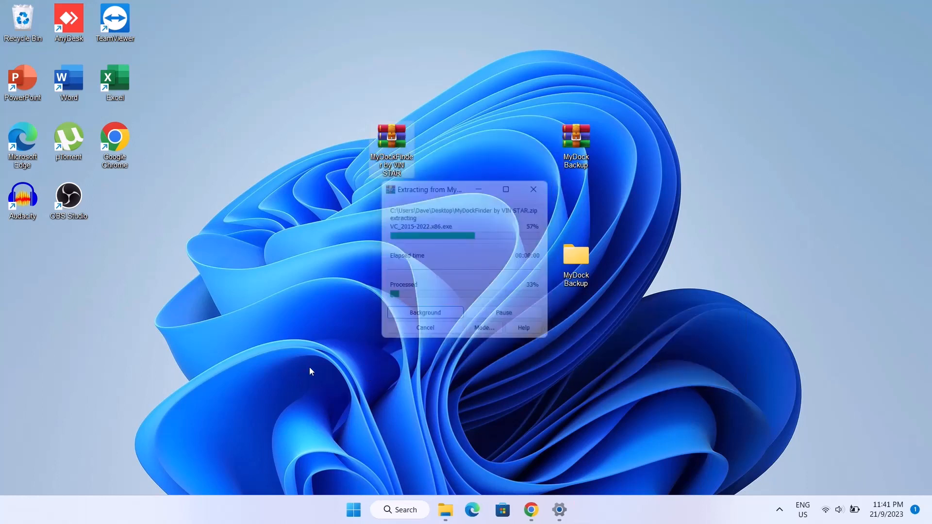
pyautogui.click(20, 257)
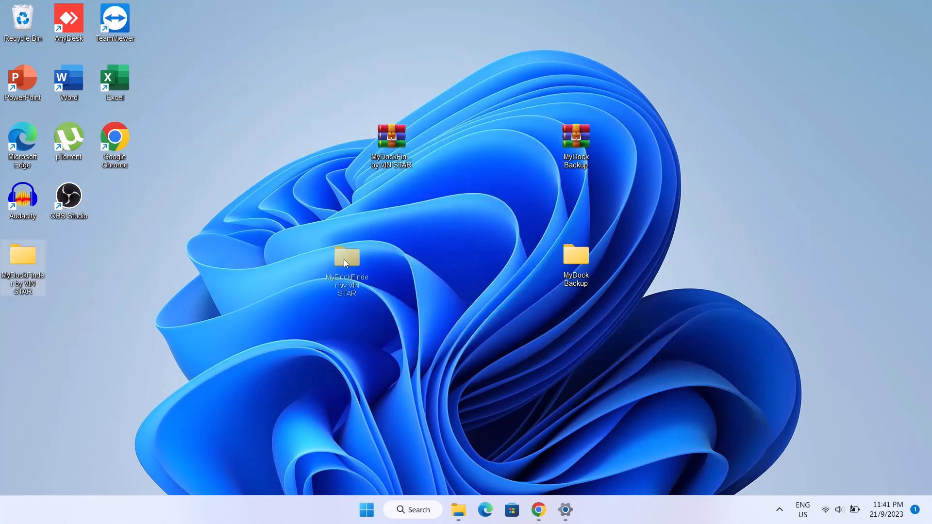
pyautogui.moveTo(379, 253); pyautogui.dragTo(389, 244)
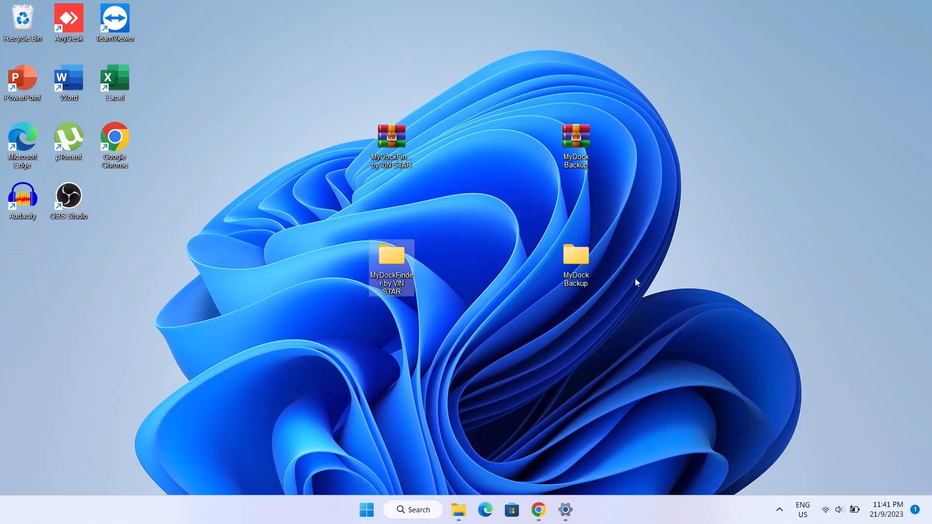
# Copy the backup, launchpad and png folders and the config file from the inner MyDock Backup folder, and put the window away
pyautogui.doubleClick(577, 260)
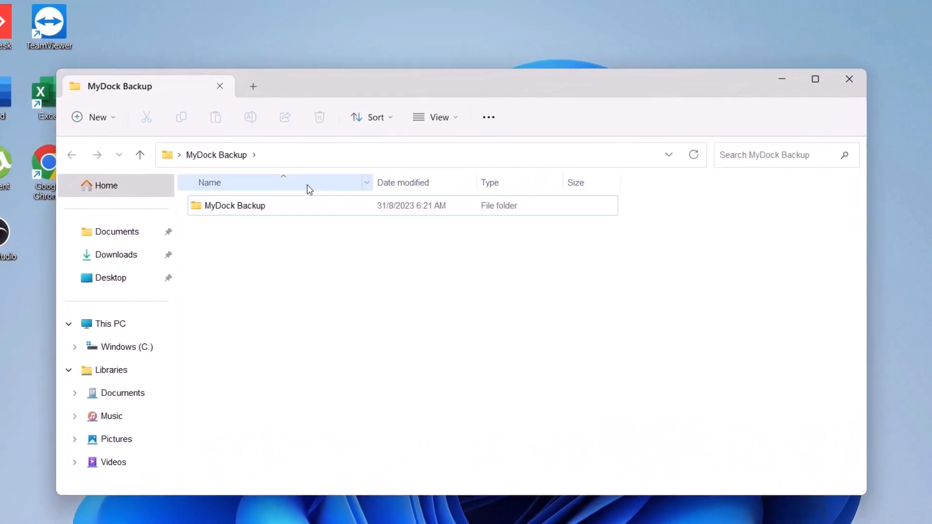
pyautogui.doubleClick(260, 204)
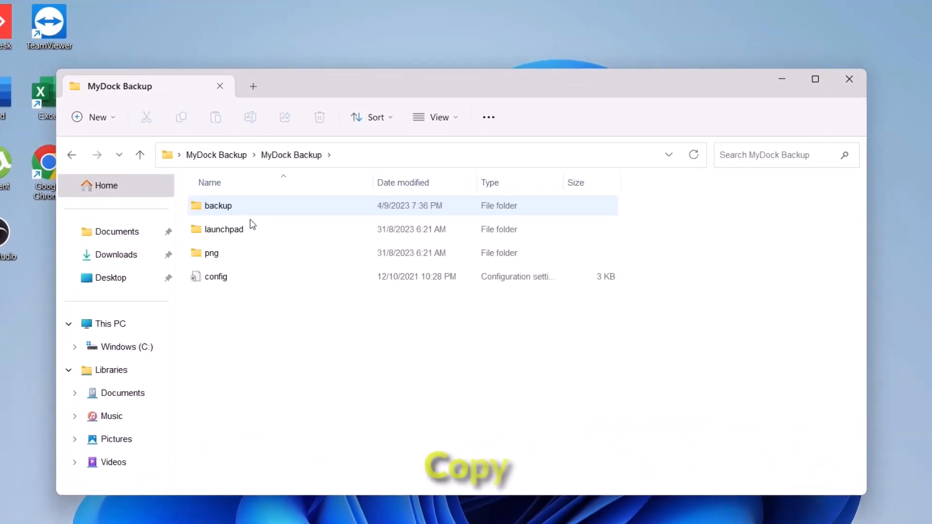
pyautogui.moveTo(260, 300); pyautogui.dragTo(254, 206)
pyautogui.rightClick(263, 253)
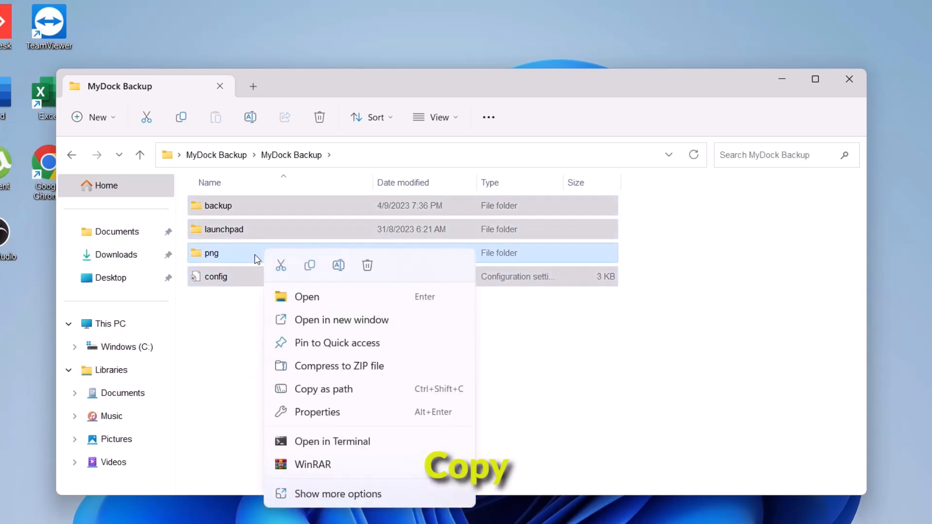
pyautogui.click(309, 267)
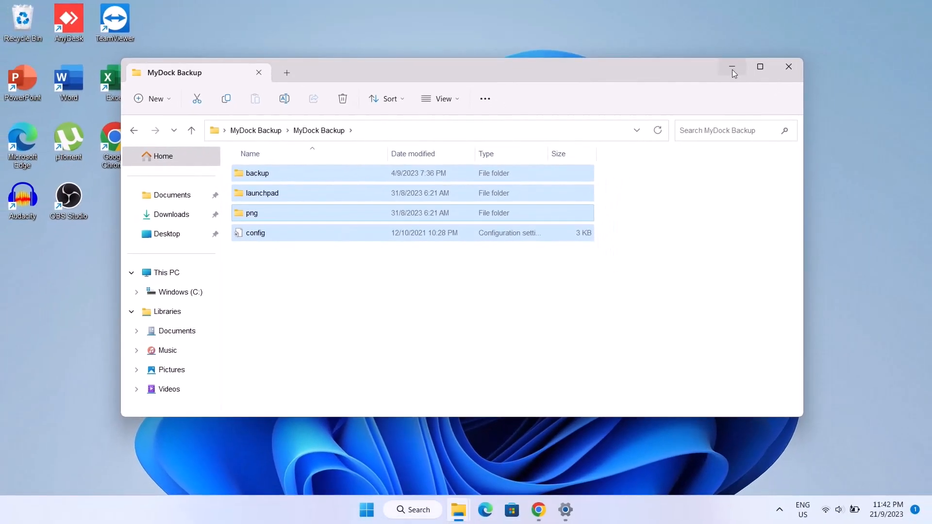
pyautogui.click(732, 68)
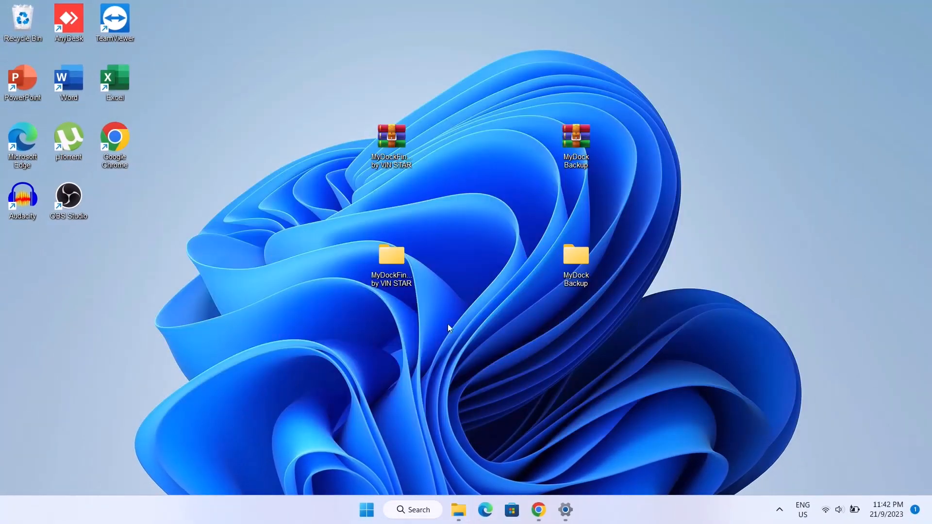
# Paste the copied backup items into the MyDock folder inside the desktop's MyDockFinder by VIN STAR folder
pyautogui.doubleClick(388, 253)
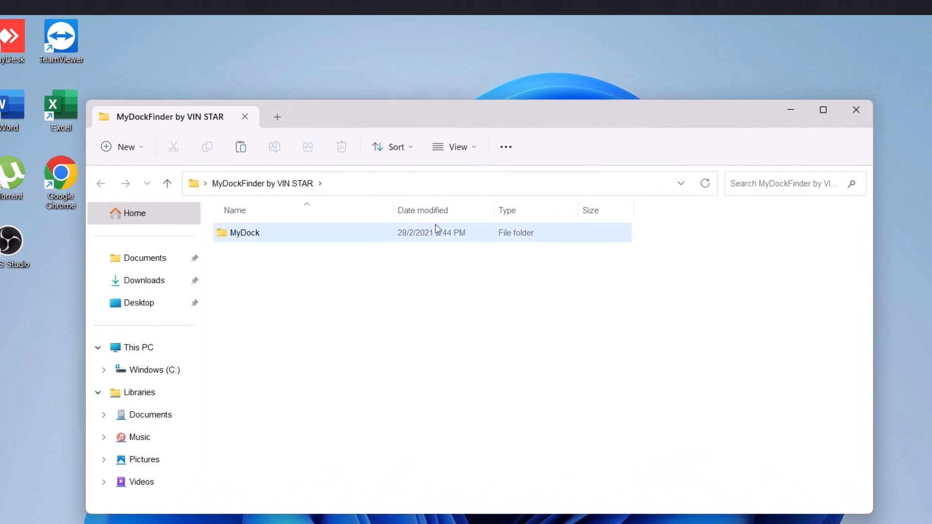
pyautogui.rightClick(253, 236)
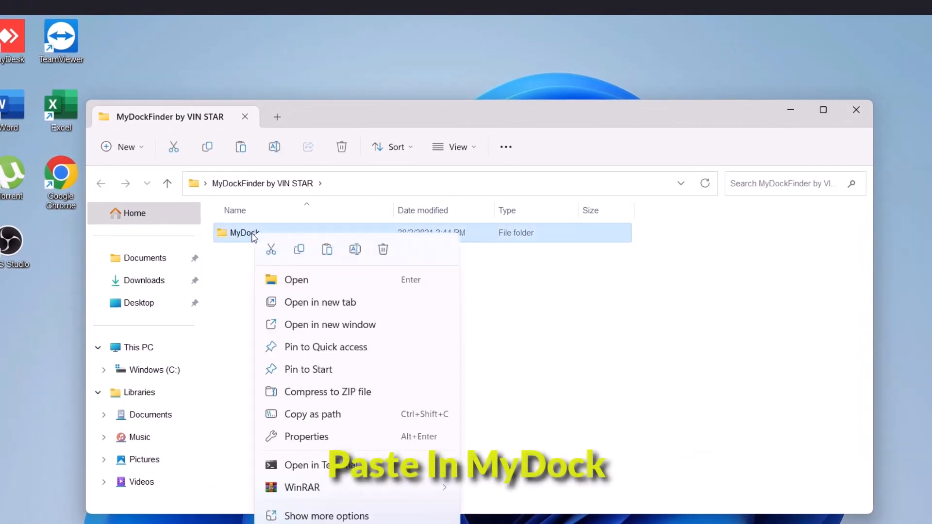
pyautogui.click(328, 250)
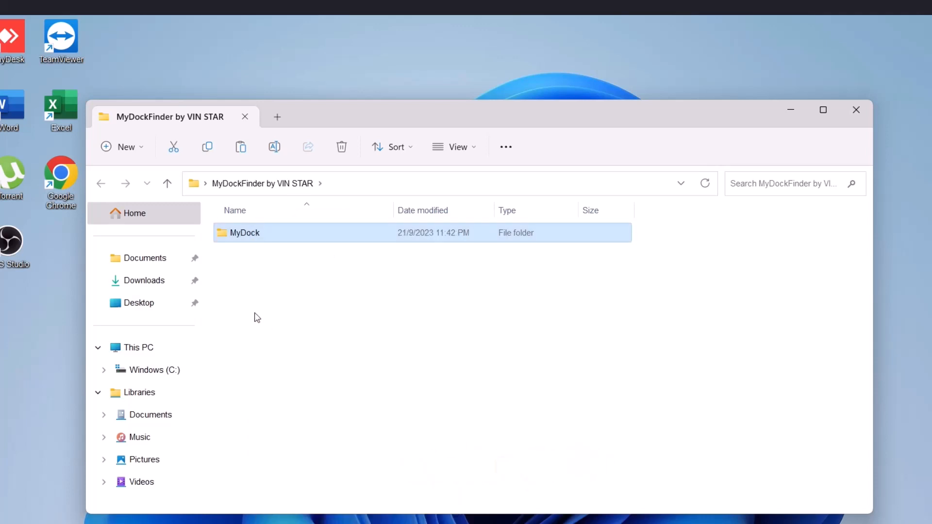
# Copy the MyDock folder to the root of the Windows (C:) drive
pyautogui.rightClick(258, 238)
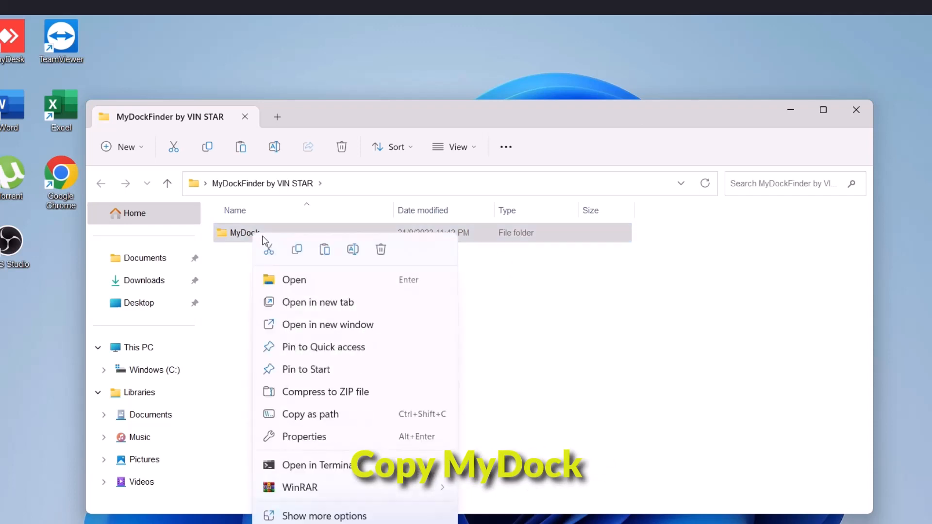
pyautogui.click(297, 250)
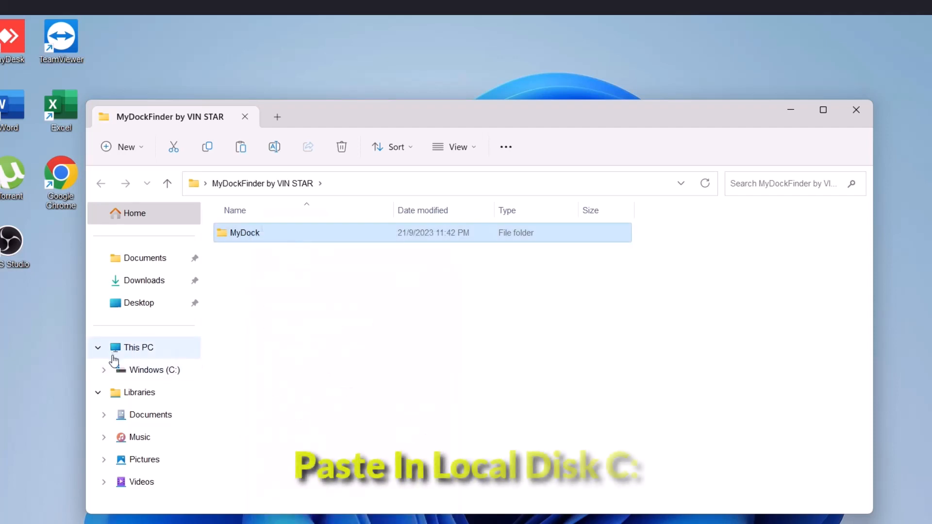
pyautogui.click(155, 375)
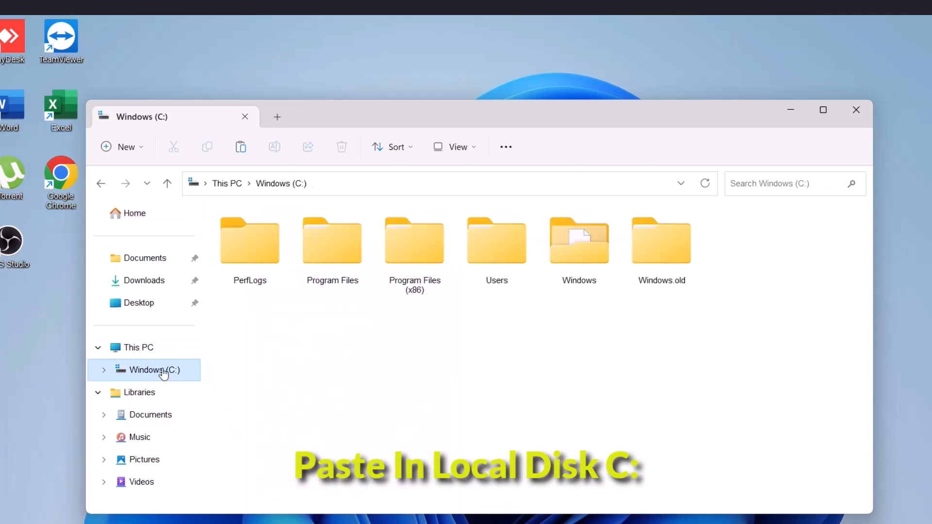
pyautogui.rightClick(617, 374)
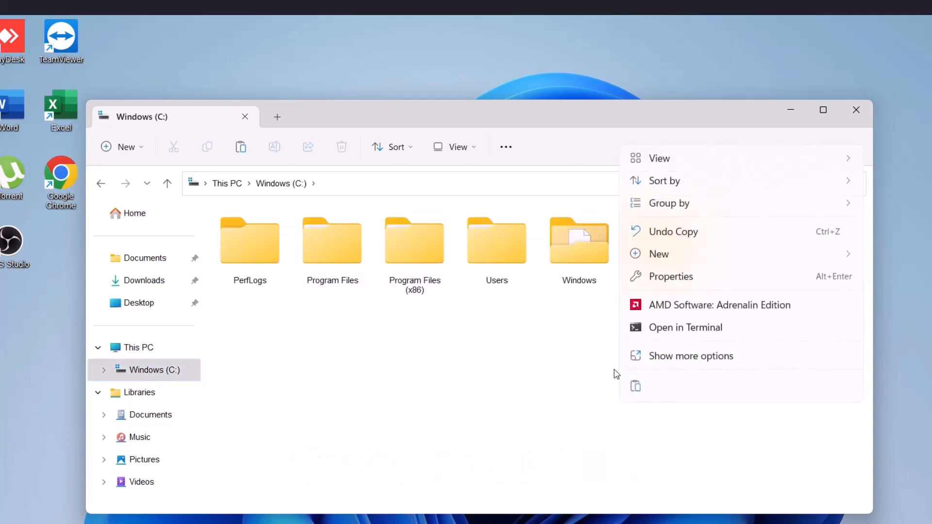
pyautogui.click(631, 387)
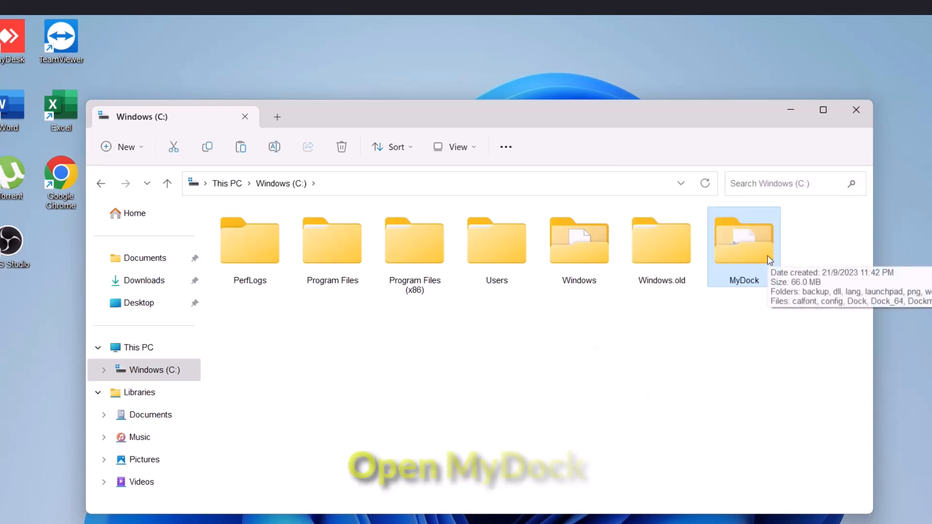
# Delete the Chinese configuration file from the lang folder of MyDock on the C: drive
pyautogui.doubleClick(744, 242)
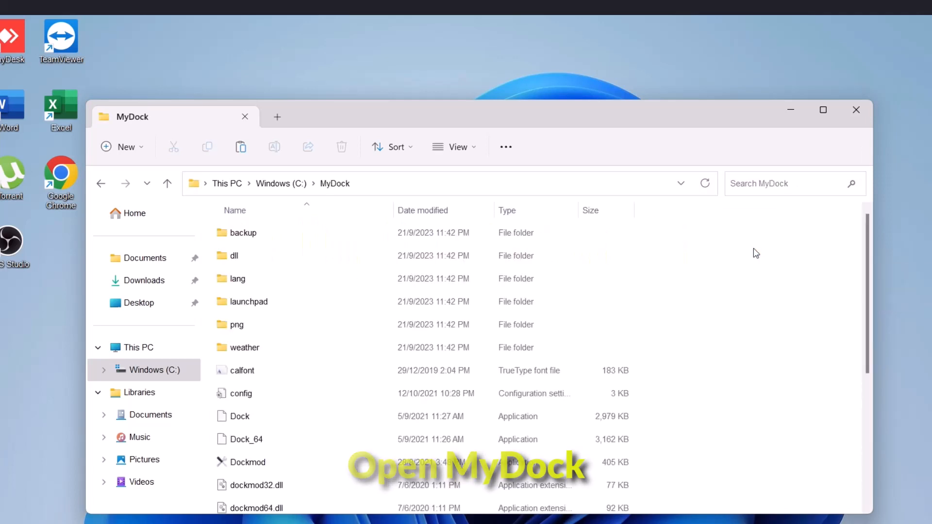
pyautogui.doubleClick(251, 281)
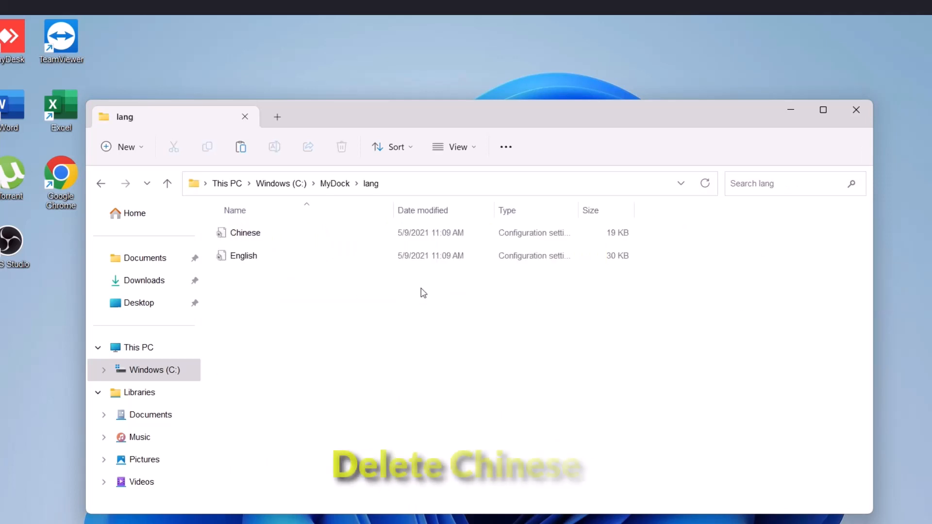
pyautogui.click(247, 237)
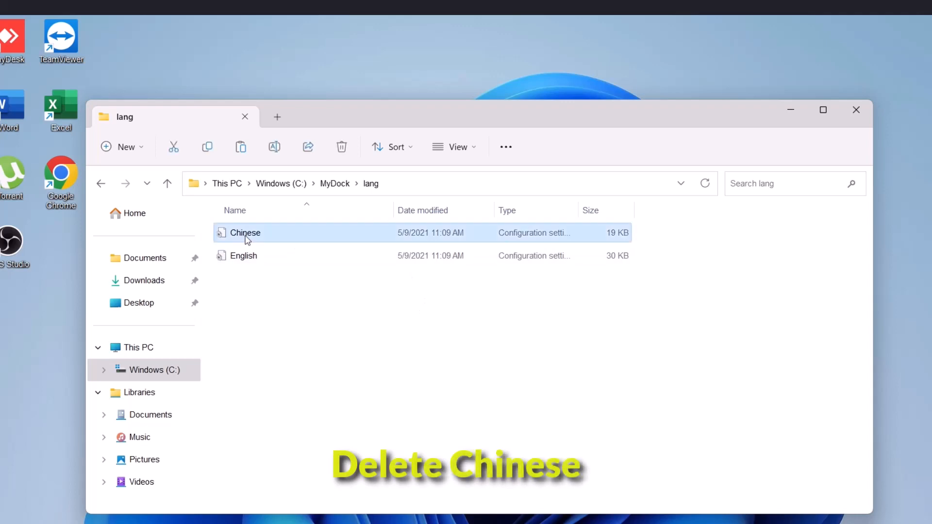
pyautogui.rightClick(270, 234)
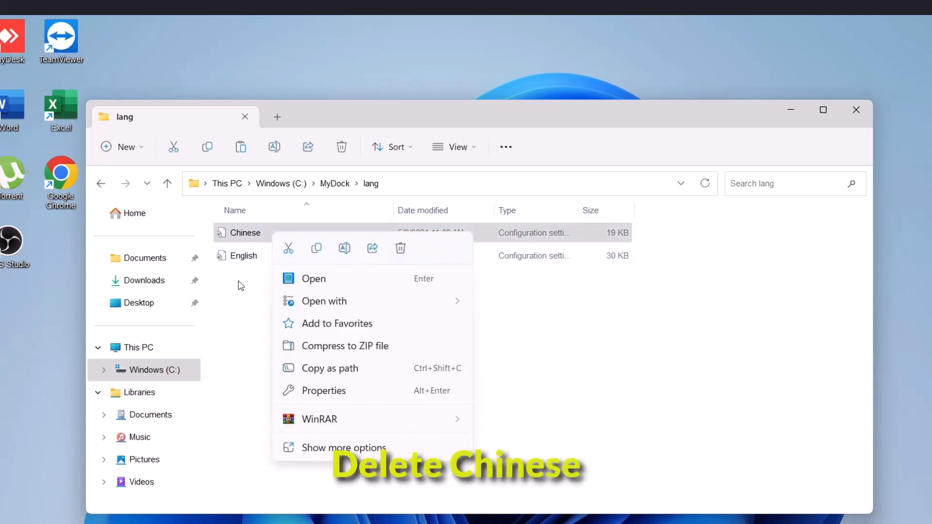
pyautogui.click(401, 248)
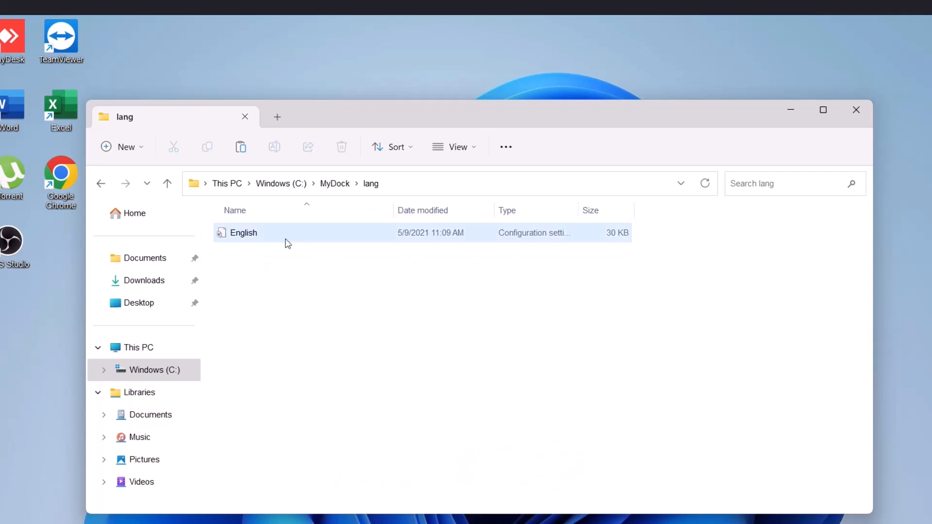
# Try to install the VC_2015-2022.x64 redistributable from the MyDock folder, accepting the license terms, and close the installer
pyautogui.click(101, 186)
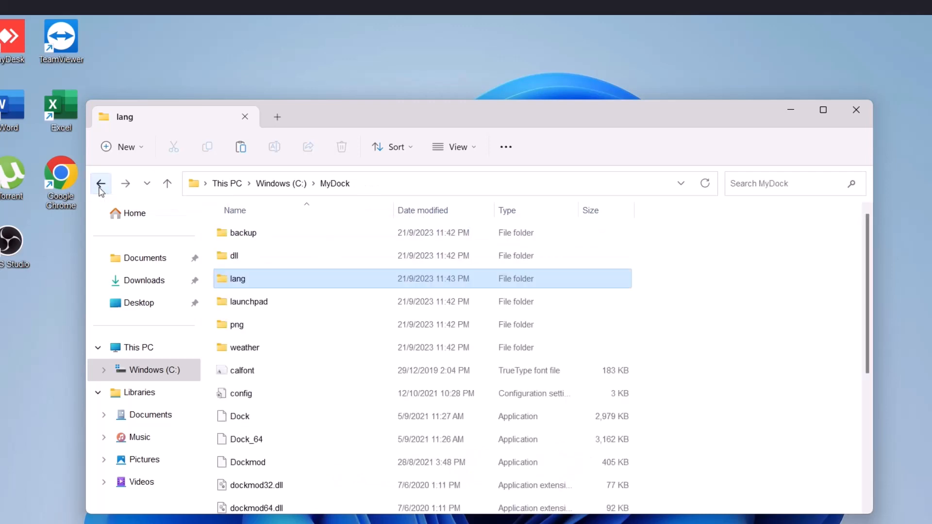
pyautogui.moveTo(869, 274); pyautogui.dragTo(875, 430)
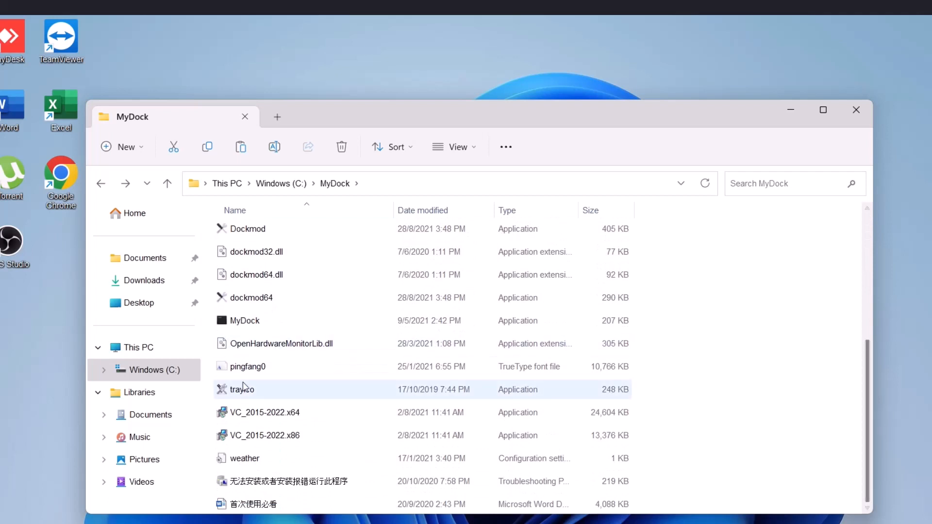
pyautogui.doubleClick(276, 418)
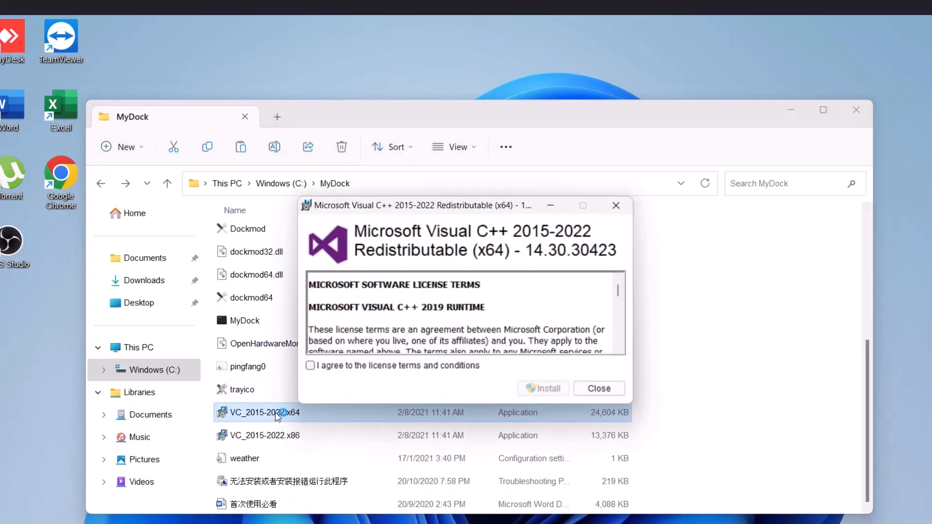
pyautogui.click(310, 366)
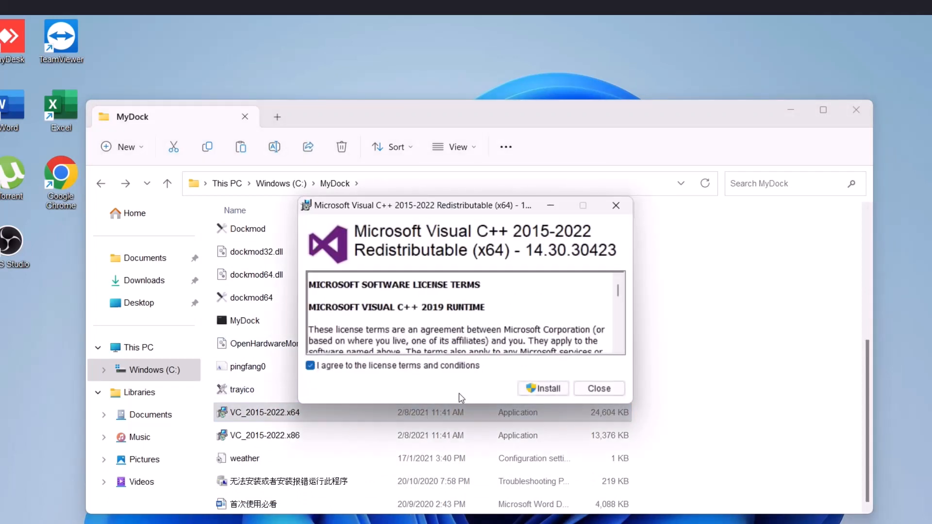
pyautogui.click(539, 392)
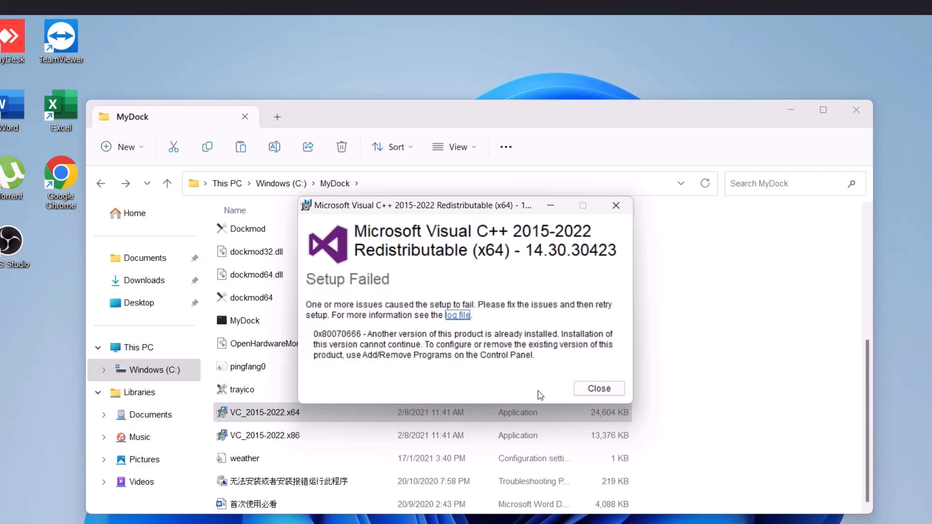
pyautogui.click(598, 389)
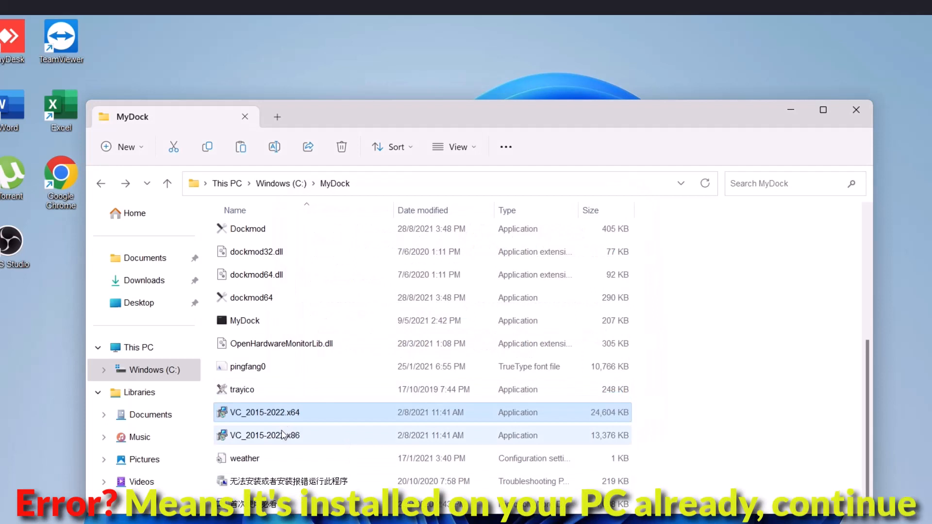
# Run the VC_2015-2022.x86 redistributable installer, accept its license terms, start the installation and close the installer
pyautogui.click(284, 433)
pyautogui.doubleClick(315, 434)
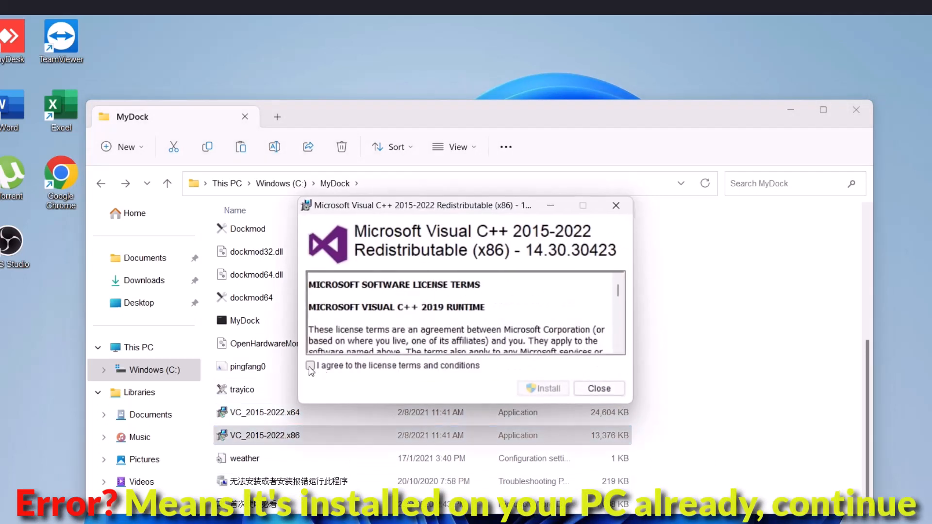
pyautogui.click(310, 366)
pyautogui.click(534, 391)
pyautogui.click(599, 388)
# Launch the Dock_64 application from the MyDock folder and close the folder window
pyautogui.moveTo(870, 415); pyautogui.dragTo(863, 365)
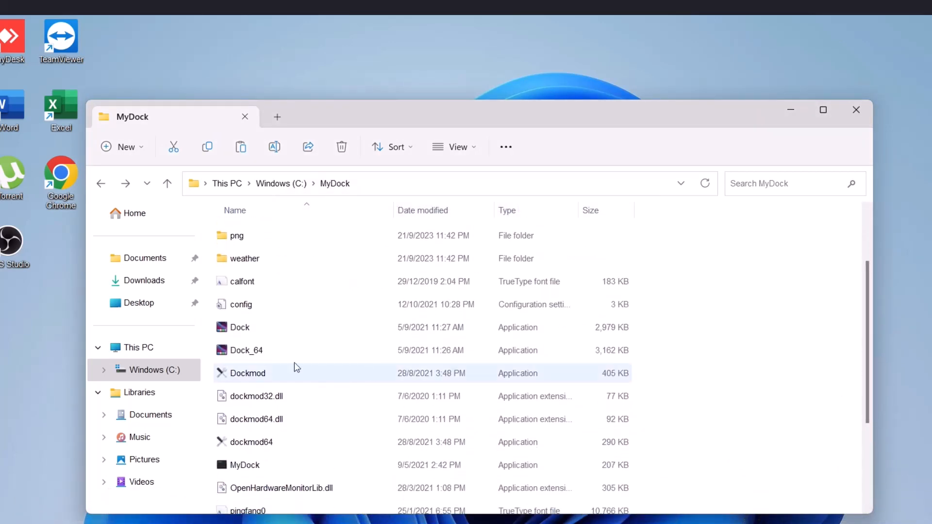
pyautogui.click(254, 354)
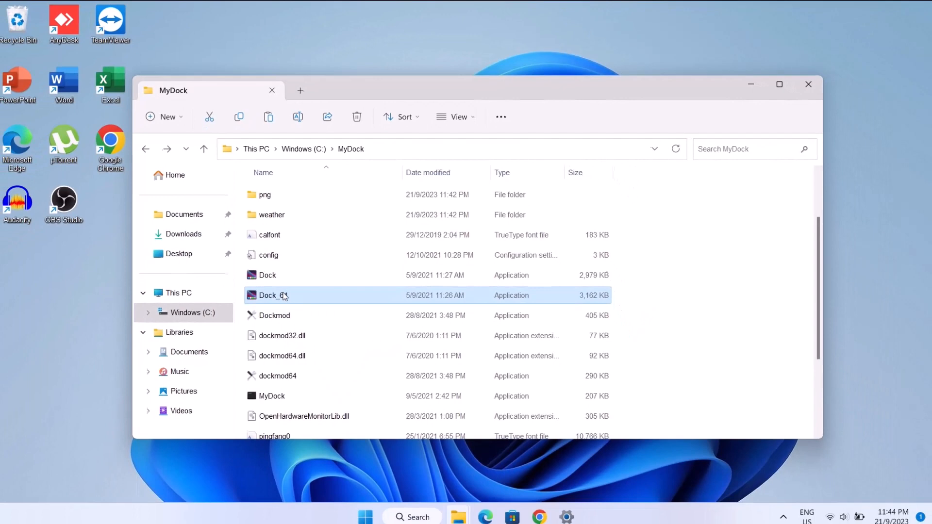
pyautogui.doubleClick(284, 296)
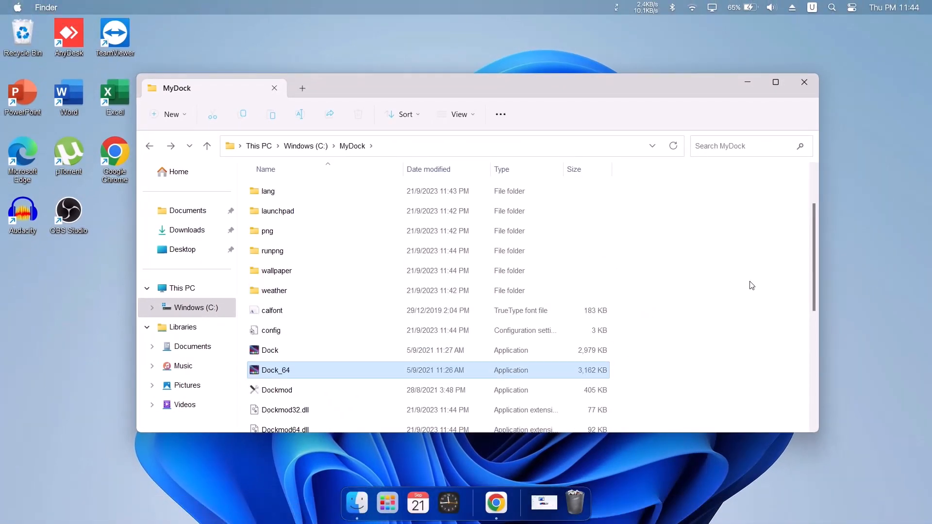
pyautogui.click(803, 85)
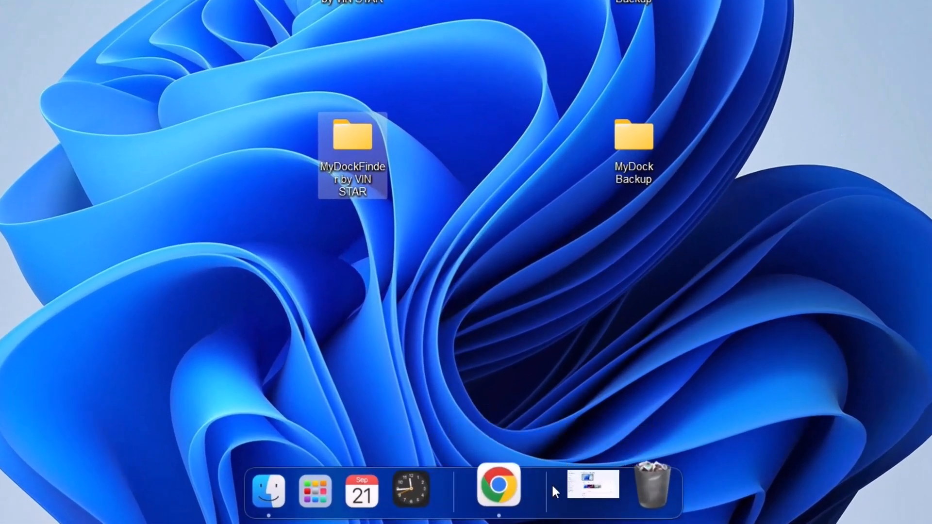
# In the MyDockFinder preferences, set the window minimize effect to Genie and the minimize texture filtering method to POINT
pyautogui.rightClick(550, 484)
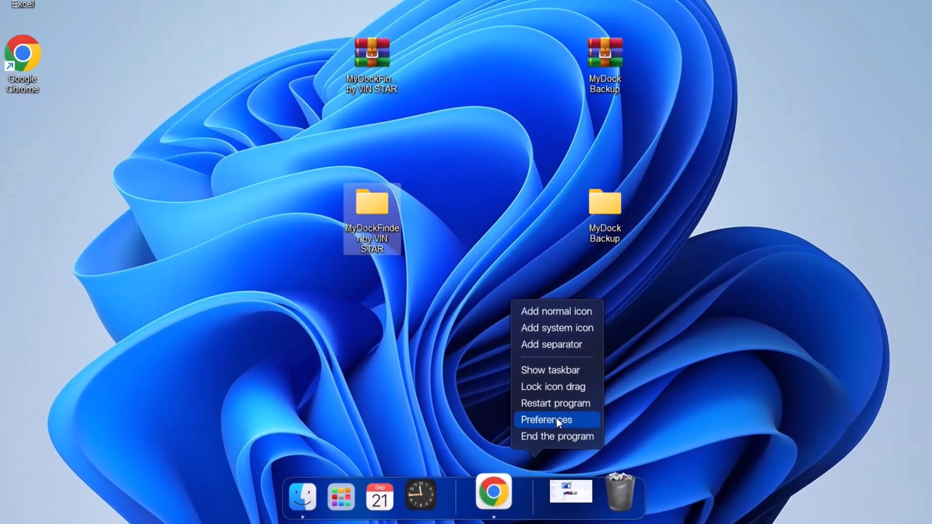
pyautogui.click(573, 398)
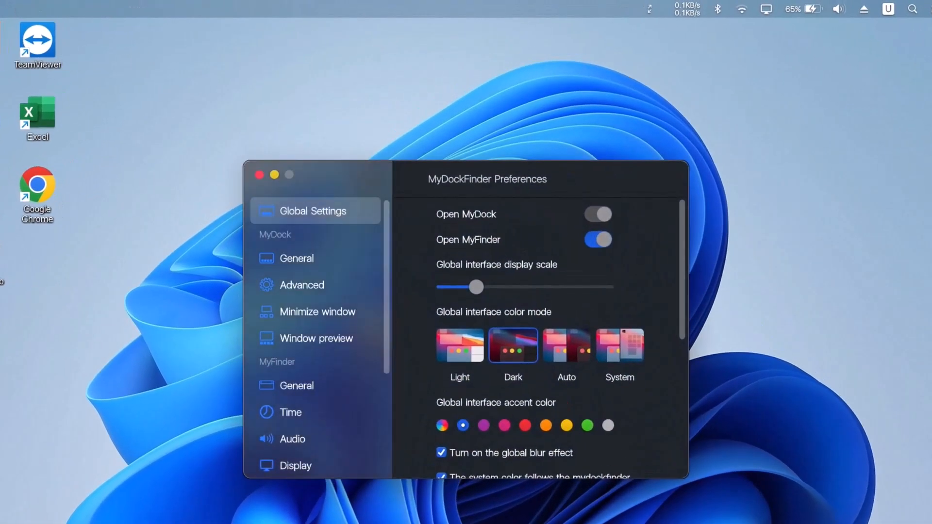
pyautogui.moveTo(684, 246); pyautogui.dragTo(669, 359)
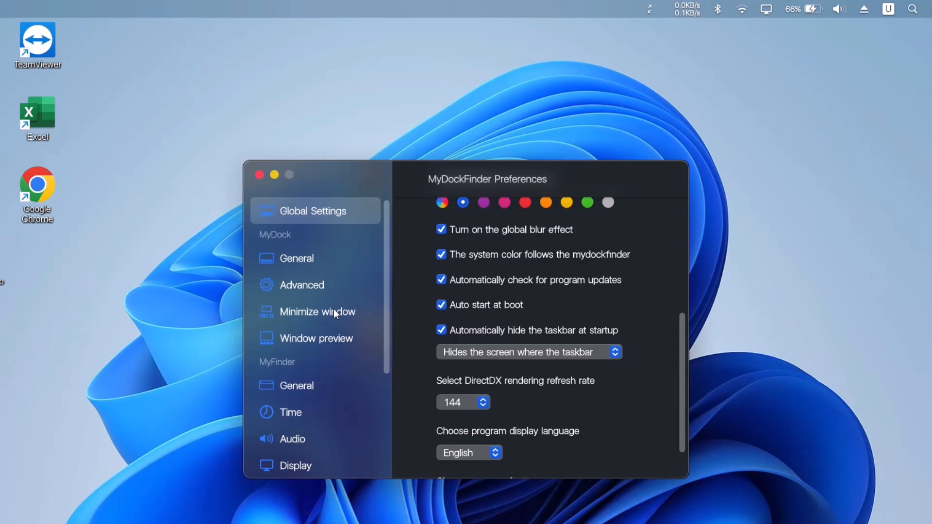
pyautogui.click(297, 312)
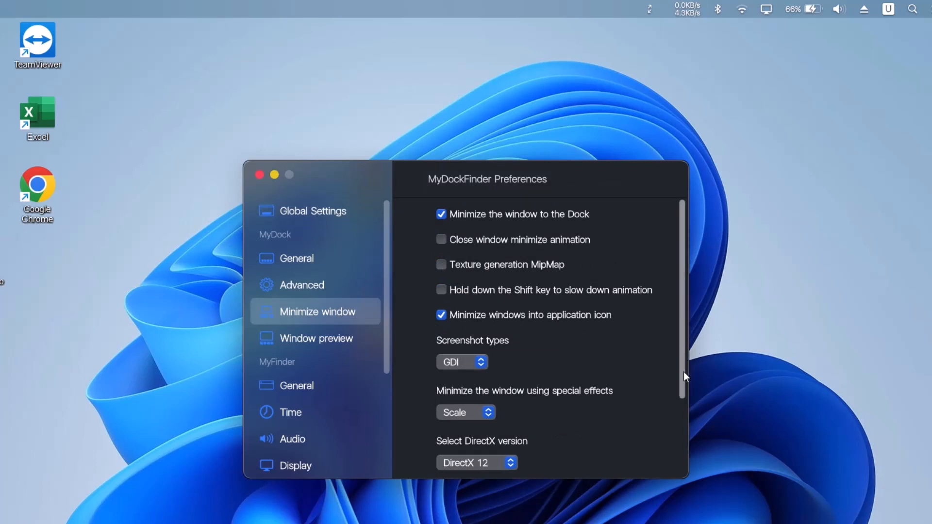
pyautogui.moveTo(686, 358); pyautogui.dragTo(688, 411)
pyautogui.click(488, 341)
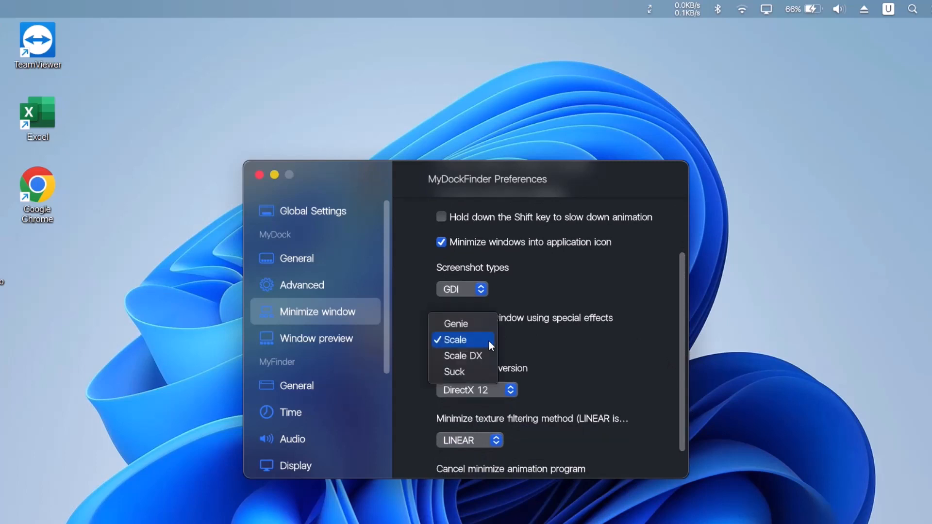
pyautogui.click(457, 325)
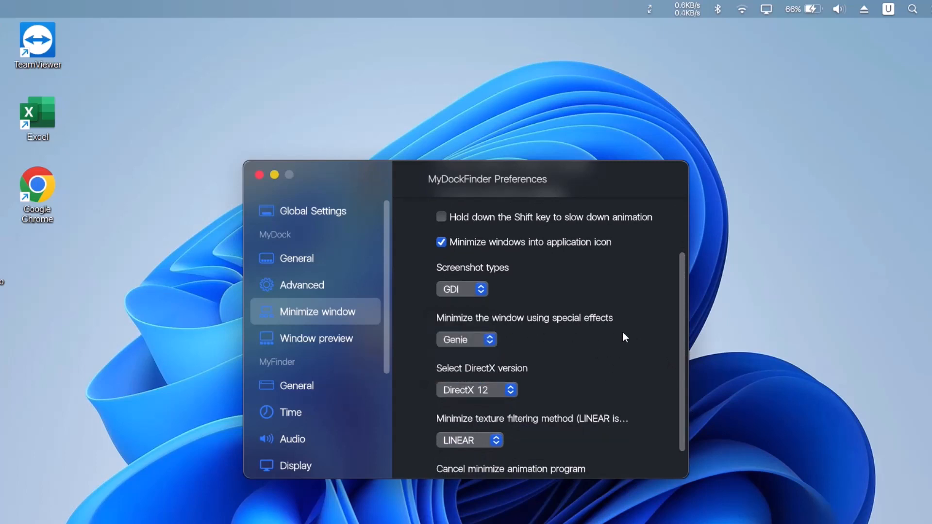
pyautogui.click(497, 439)
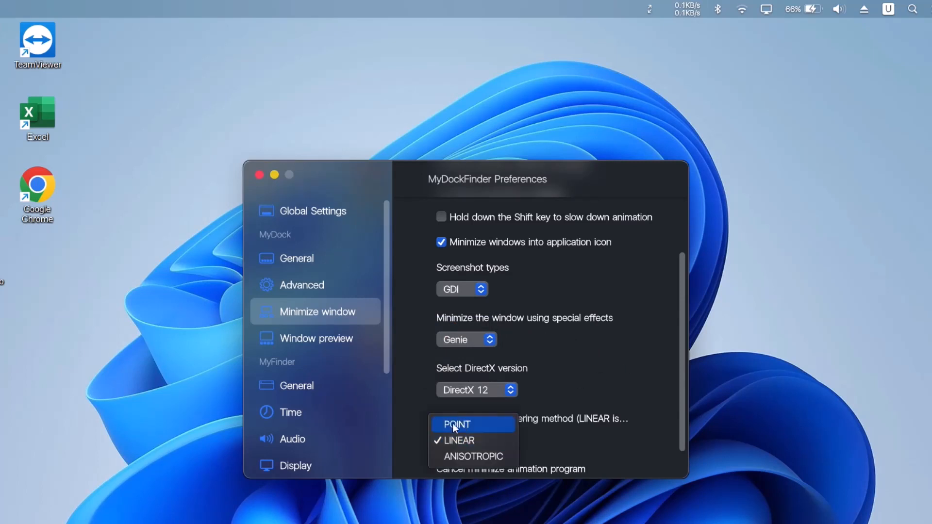
pyautogui.click(469, 425)
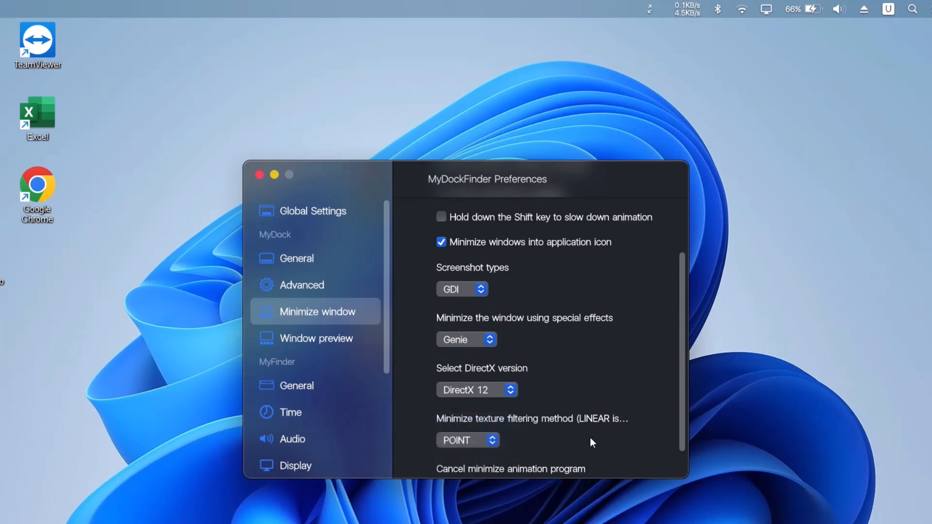
# In the MyDock advanced preferences, restore the TechDoings Mac Dock icon backup and restart the program to apply it
pyautogui.click(294, 281)
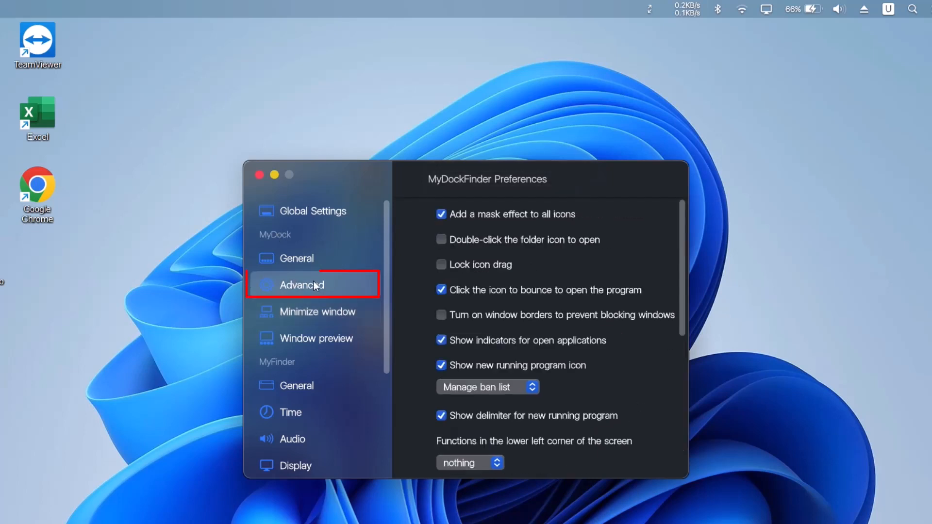
pyautogui.scroll(-3, 680, 290)
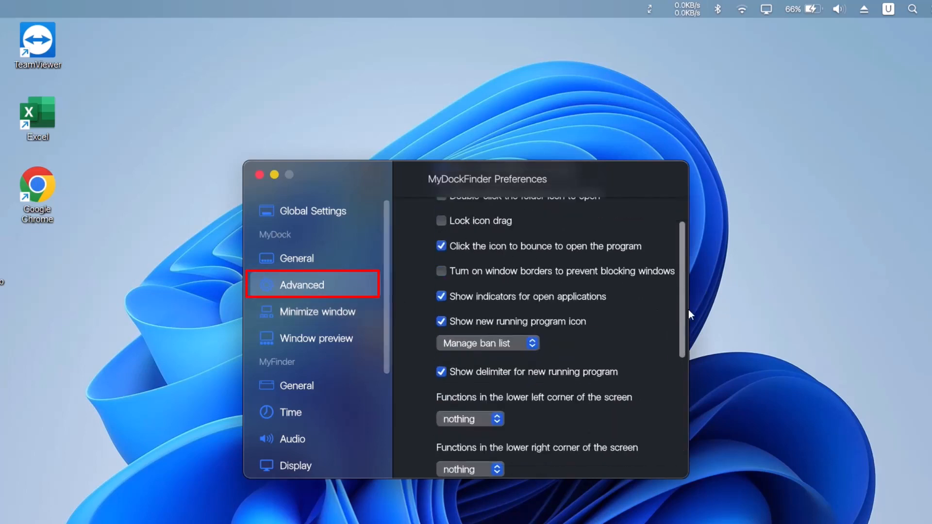
pyautogui.moveTo(682, 366); pyautogui.dragTo(669, 465)
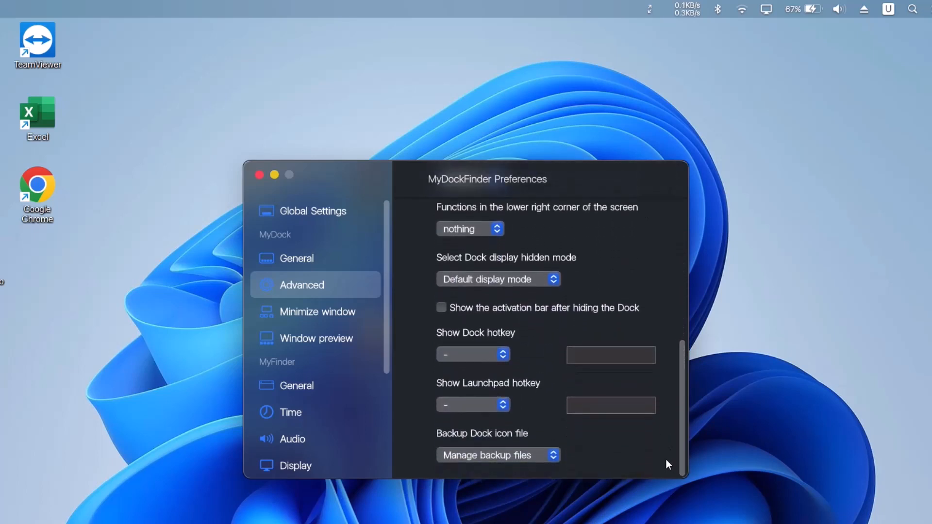
pyautogui.click(555, 455)
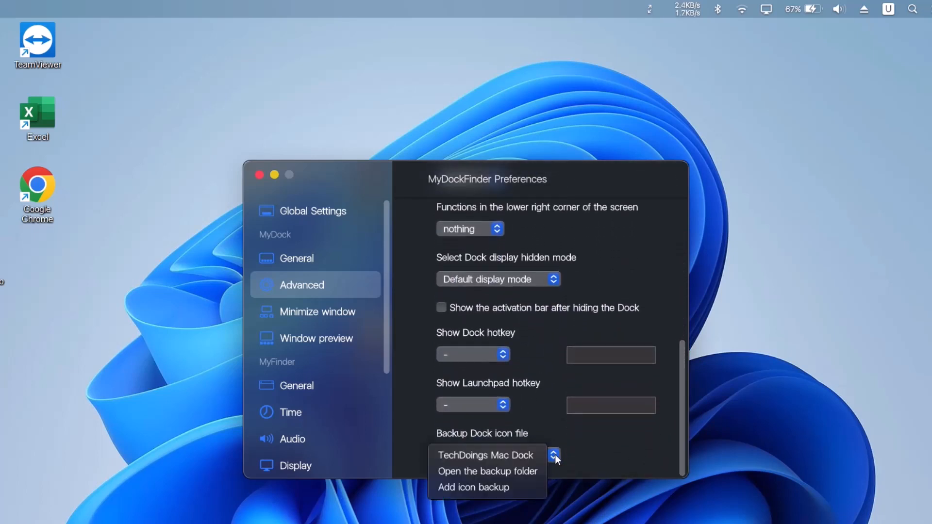
pyautogui.click(475, 457)
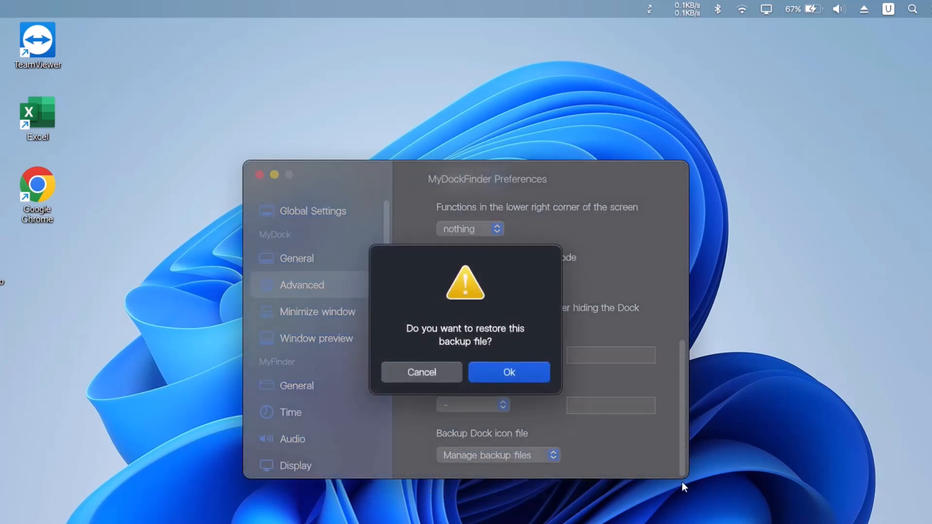
pyautogui.click(517, 372)
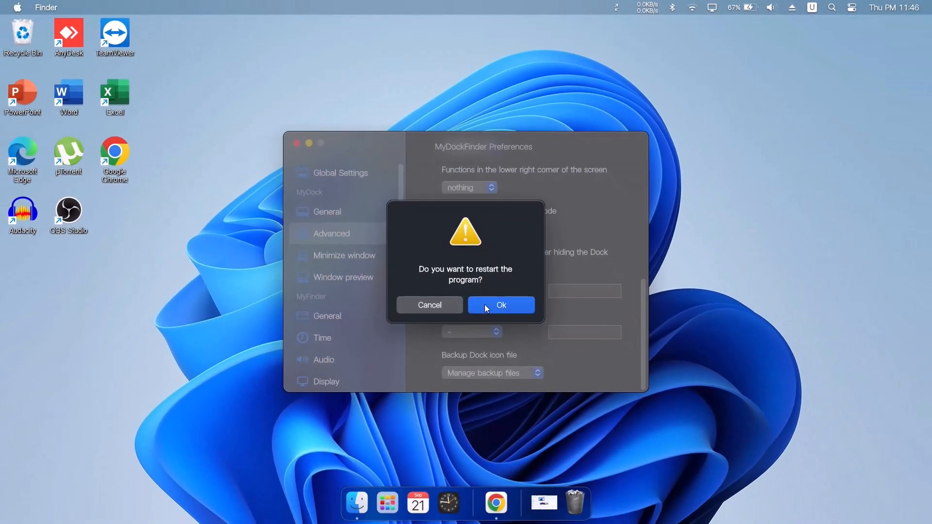
pyautogui.click(486, 306)
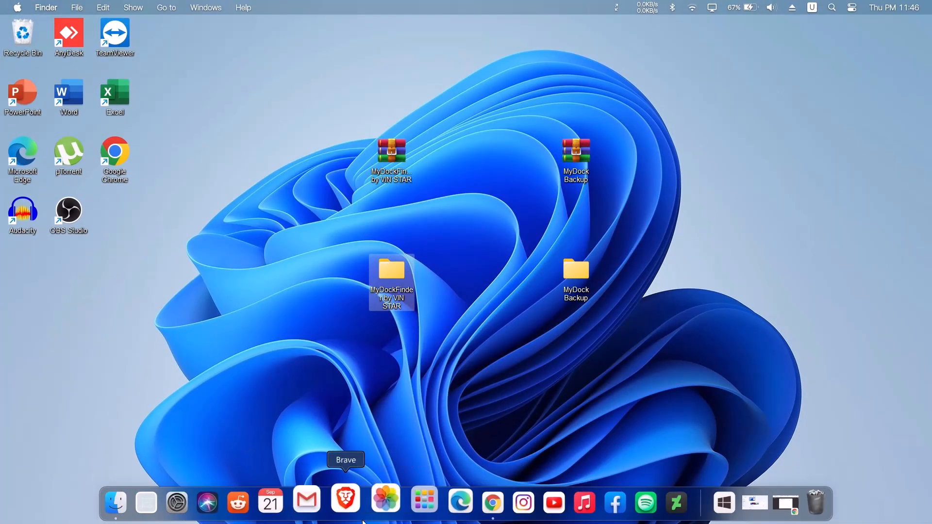
# Open Launchpad from the Dock, look through its app pages and return to the desktop
pyautogui.click(115, 438)
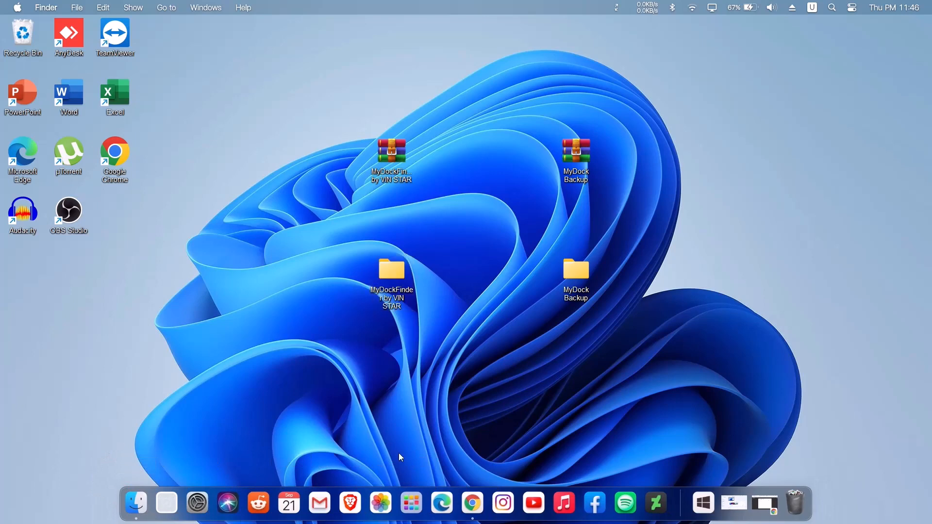
pyautogui.click(412, 497)
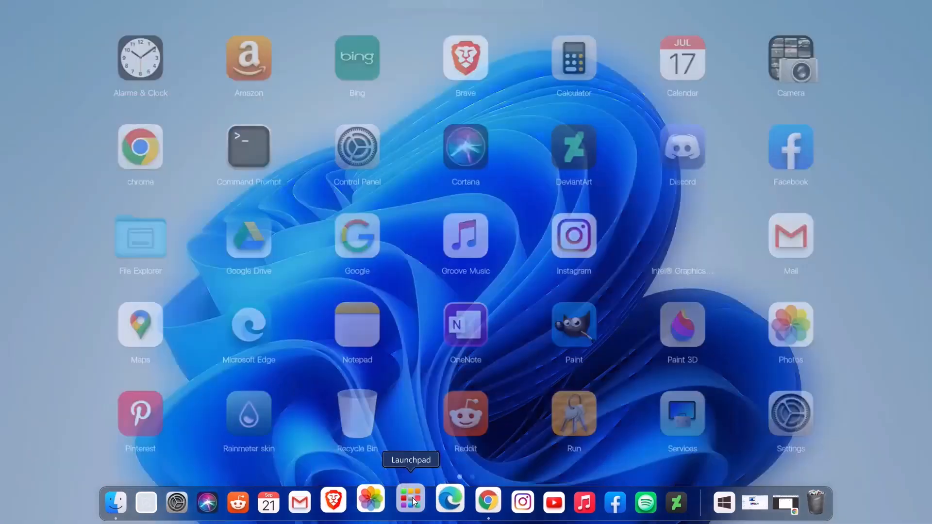
pyautogui.scroll(-1, 562, 416)
pyautogui.scroll(1, 563, 418)
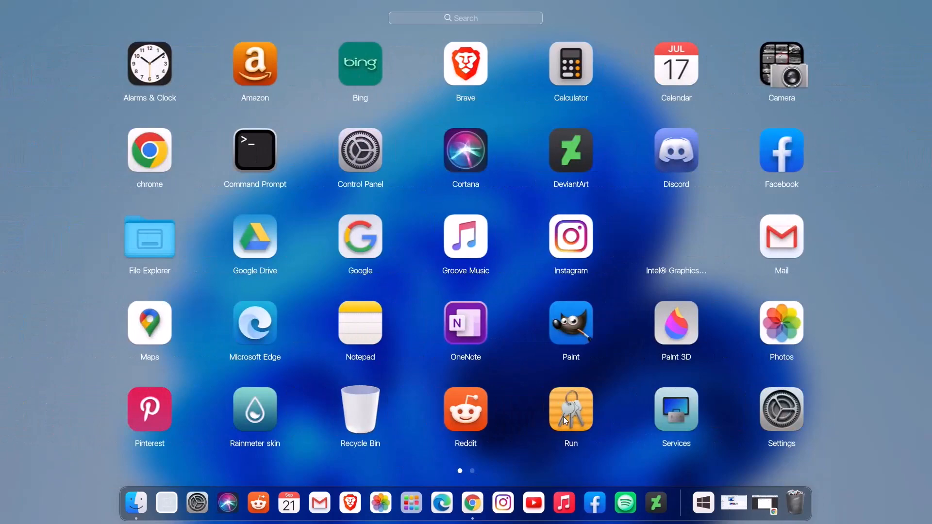
pyautogui.click(859, 348)
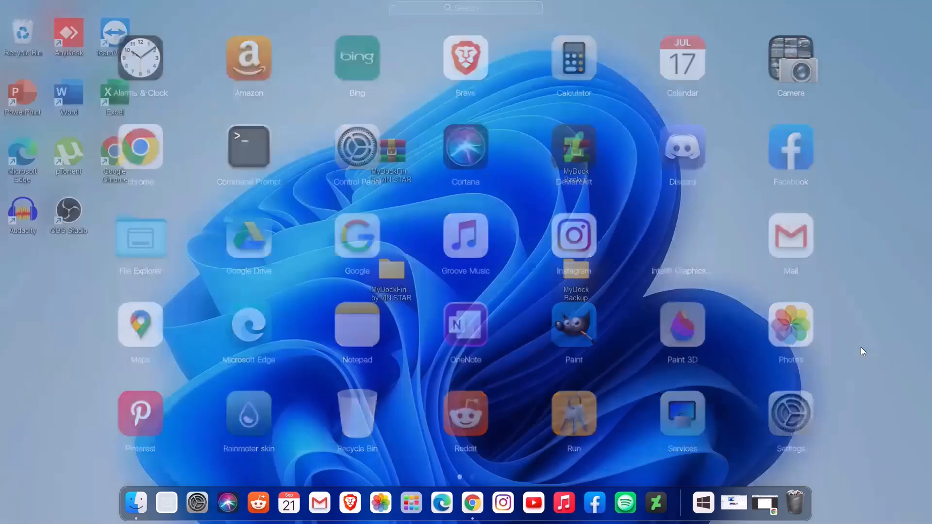
# Add the Excel desktop shortcut to Launchpad, check for it on the second Launchpad page and return to the desktop
pyautogui.rightClick(418, 491)
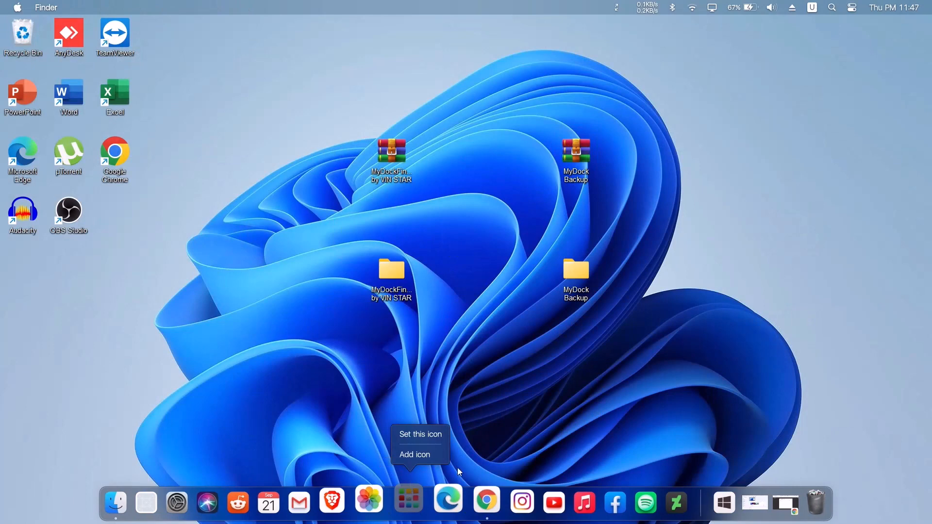
pyautogui.click(418, 456)
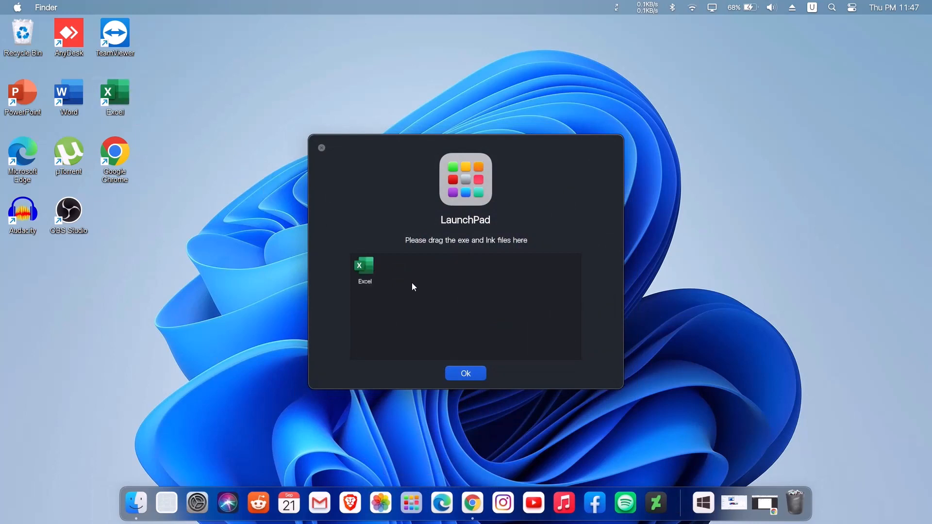
pyautogui.click(475, 376)
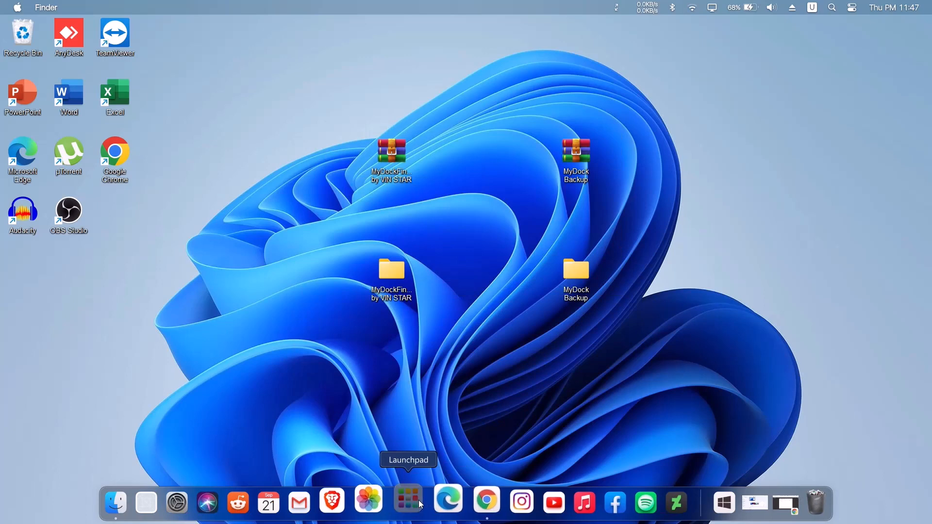
pyautogui.click(419, 500)
pyautogui.scroll(-1, 702, 386)
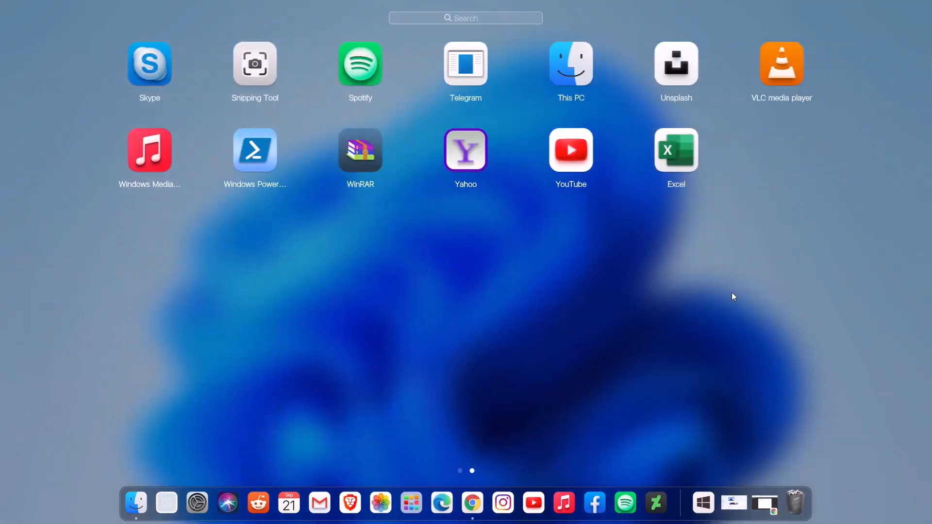
pyautogui.click(872, 476)
# Delete the MyDockFinder and MyDock Backup archives and their extracted folders from the desktop
pyautogui.moveTo(366, 106); pyautogui.dragTo(677, 347)
pyautogui.rightClick(587, 155)
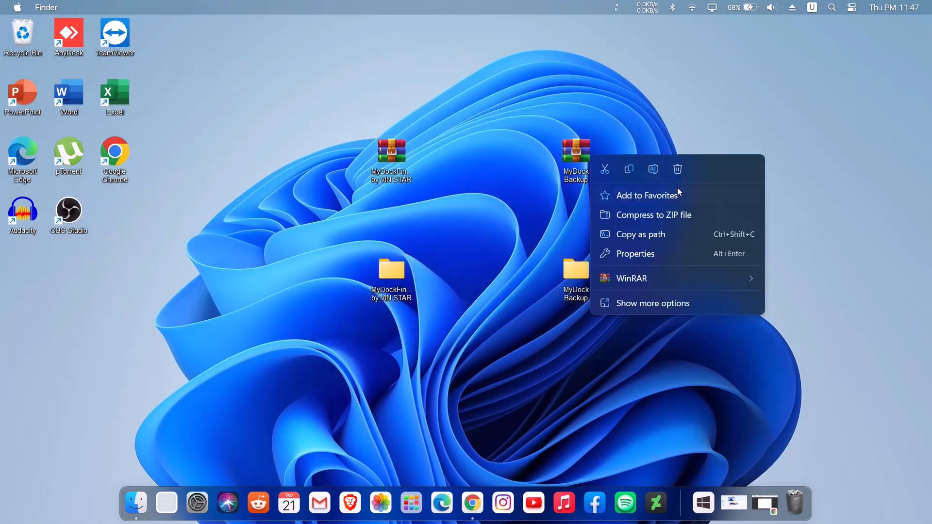
pyautogui.click(682, 175)
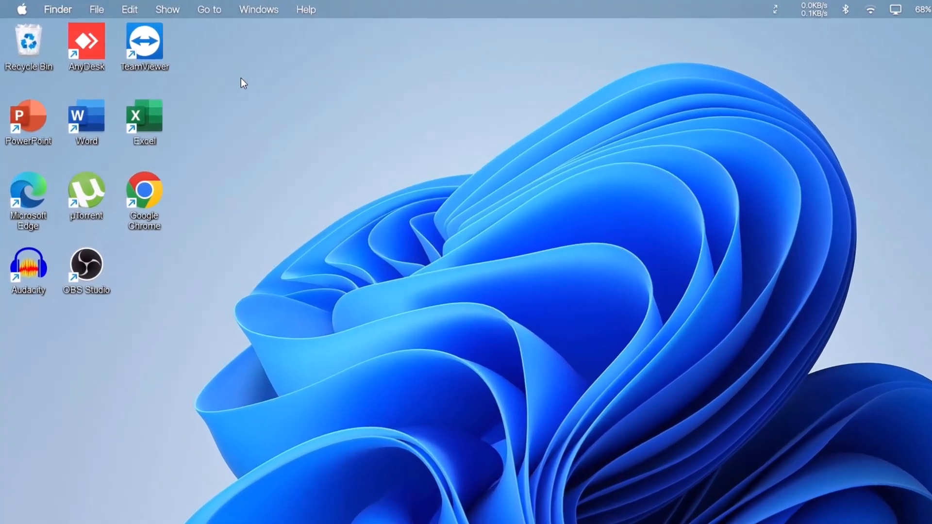
# Hide all desktop icons
pyautogui.rightClick(192, 62)
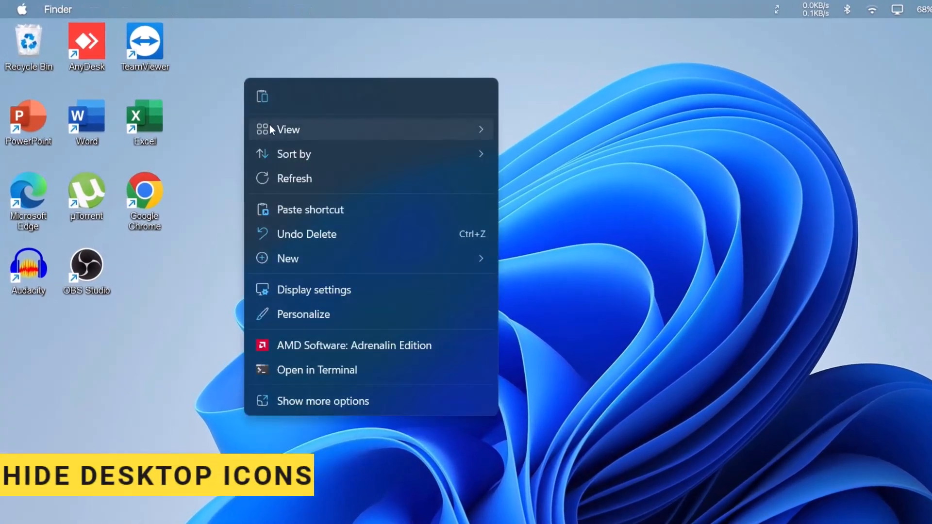
pyautogui.moveTo(270, 126)
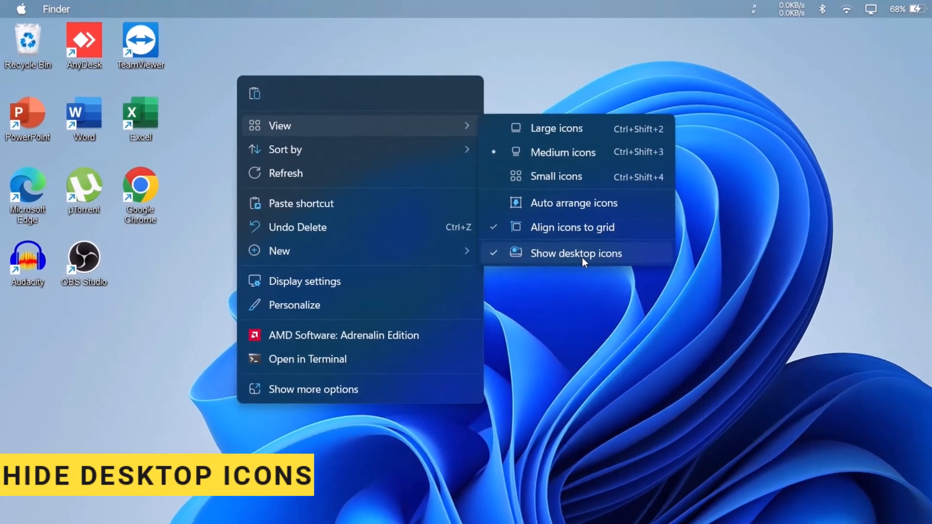
pyautogui.click(592, 264)
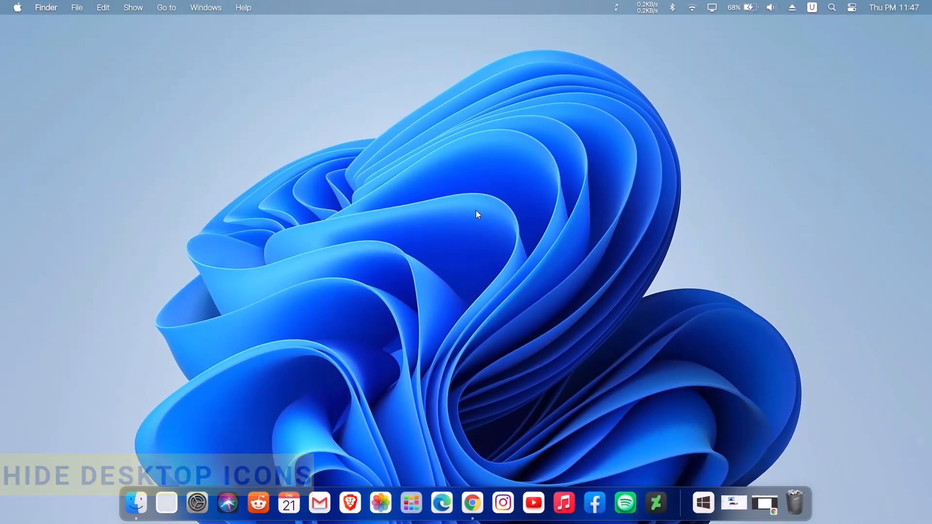
# Switch to Chrome, get WinDynamicDesktop from its Microsoft Store page, install it and launch it
pyautogui.click(472, 503)
pyautogui.click(297, 26)
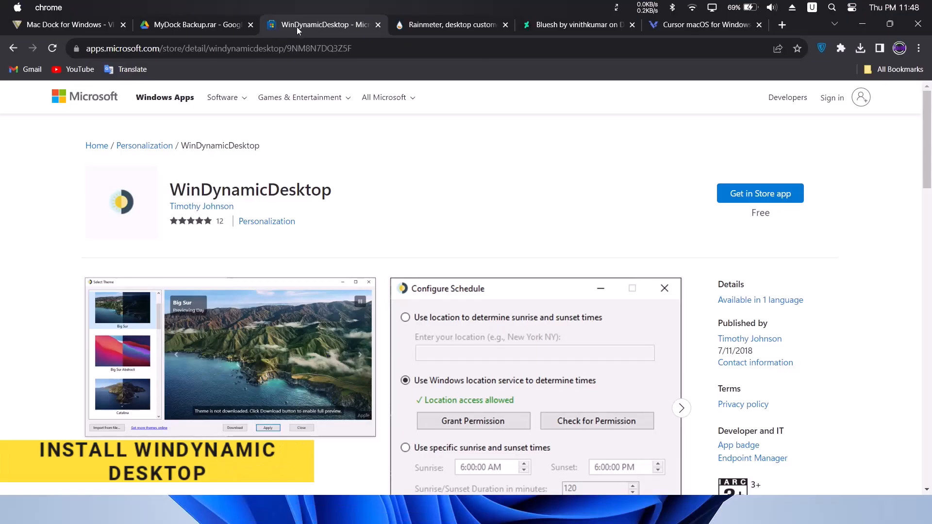
pyautogui.click(762, 192)
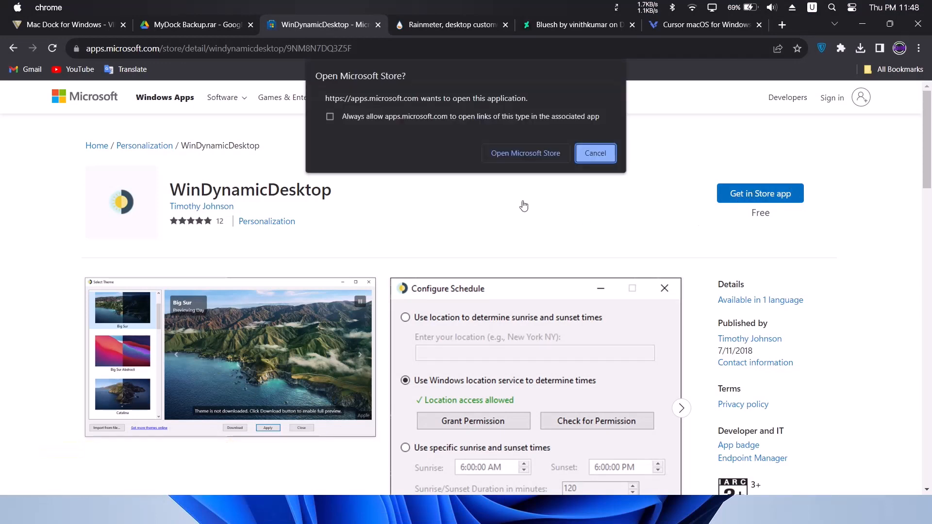
pyautogui.click(509, 153)
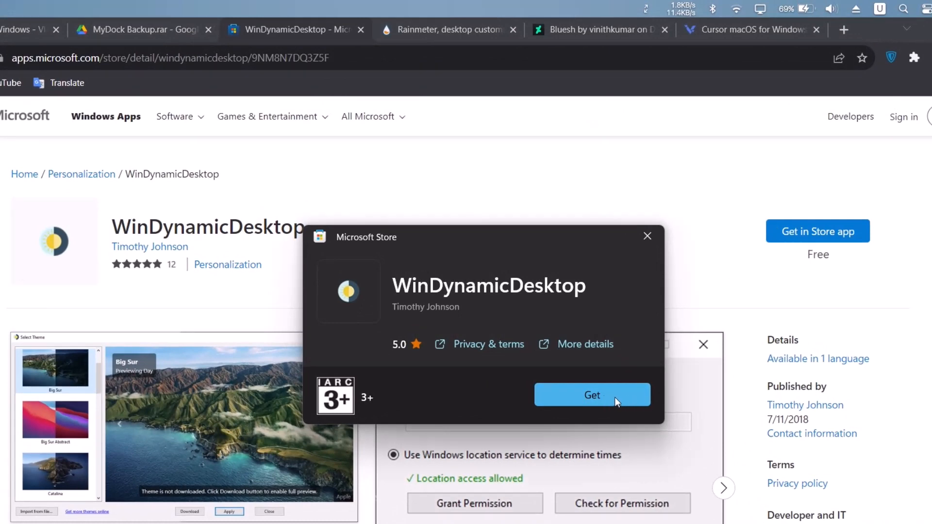
pyautogui.click(615, 398)
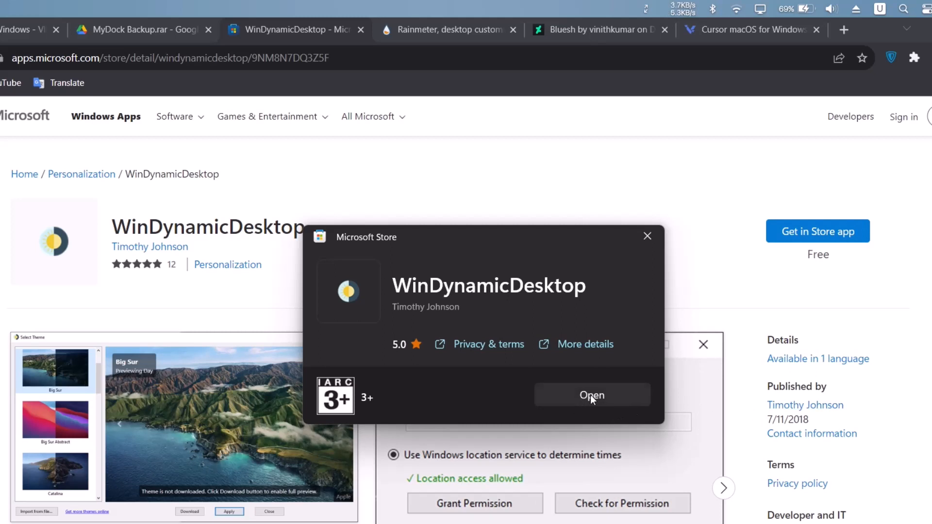
pyautogui.click(590, 395)
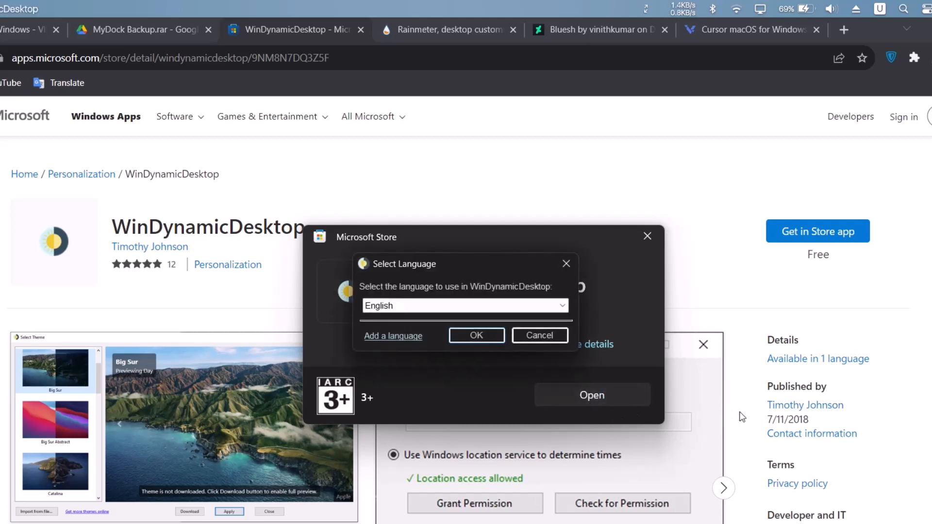
# Accept English as the WinDynamicDesktop language and base the sunrise and sunset schedule on the location London
pyautogui.click(476, 336)
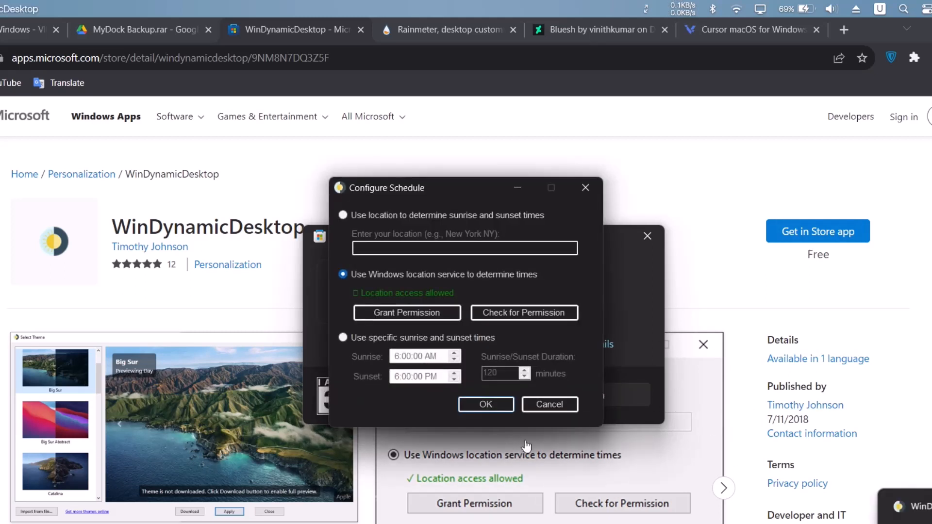
pyautogui.click(343, 215)
pyautogui.write('Lon')
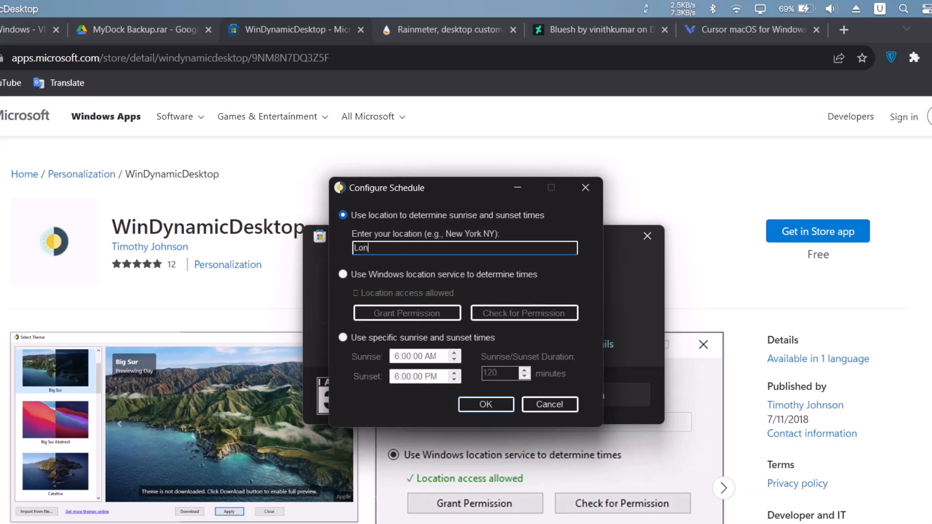
pyautogui.write('don')
pyautogui.click(487, 404)
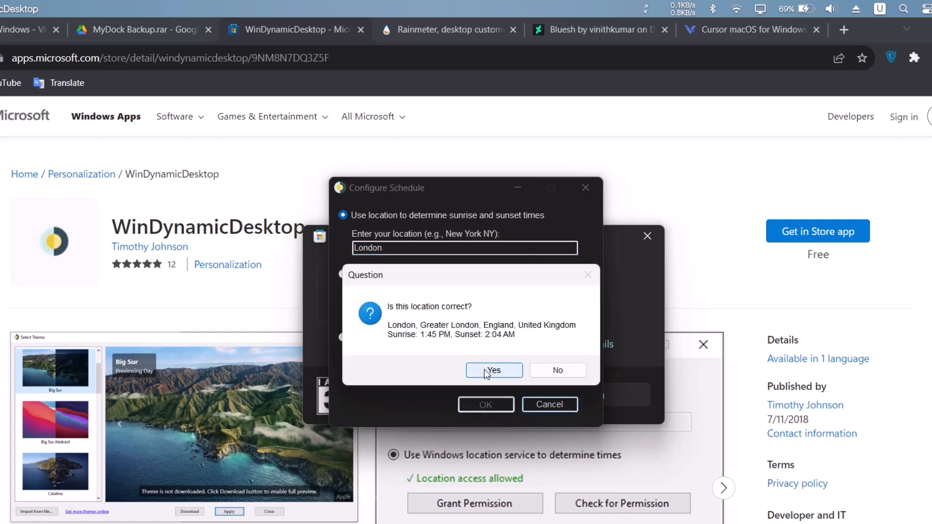
pyautogui.click(490, 370)
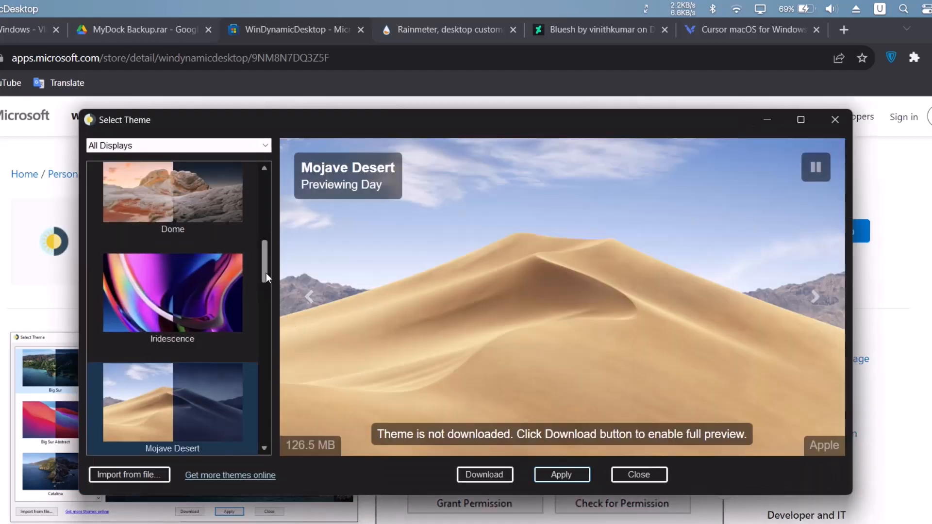
# Download the Big Sur Abstract theme and apply it to all displays
pyautogui.moveTo(266, 272); pyautogui.dragTo(270, 218)
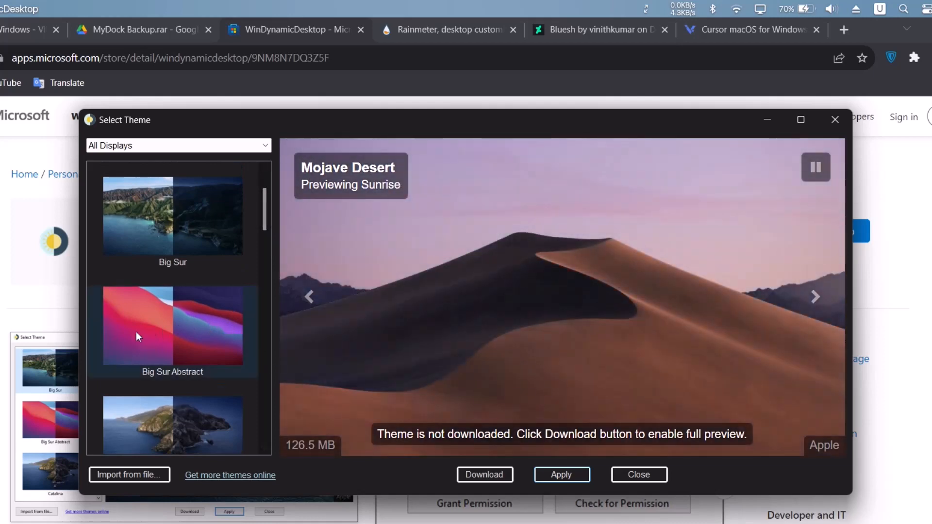
pyautogui.click(136, 333)
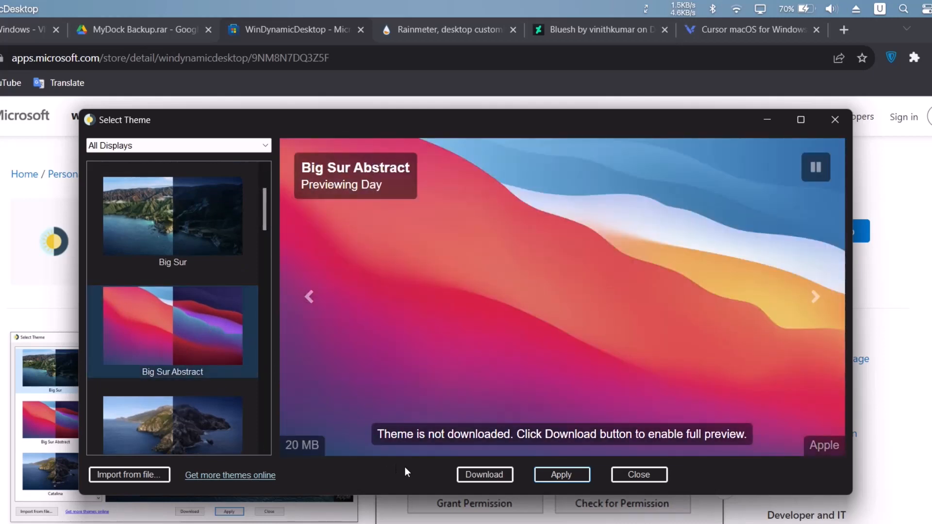
pyautogui.click(481, 474)
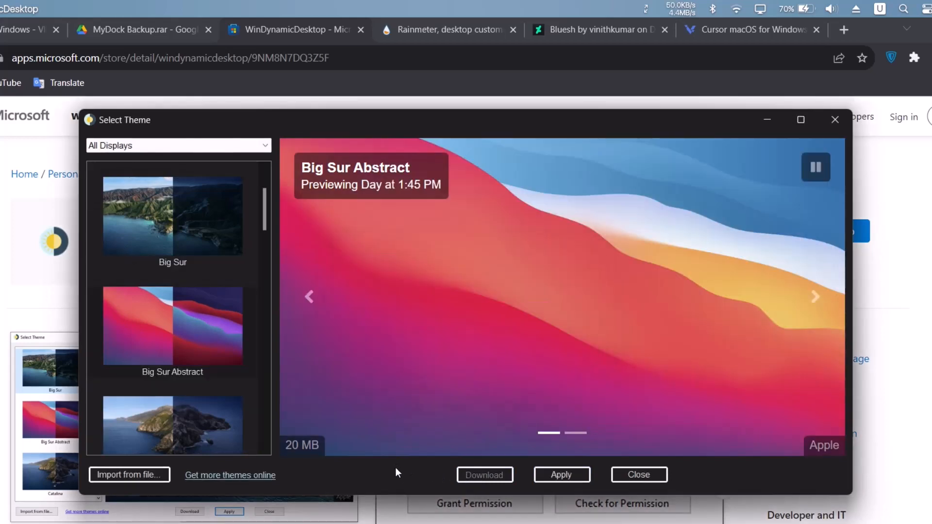
pyautogui.click(556, 475)
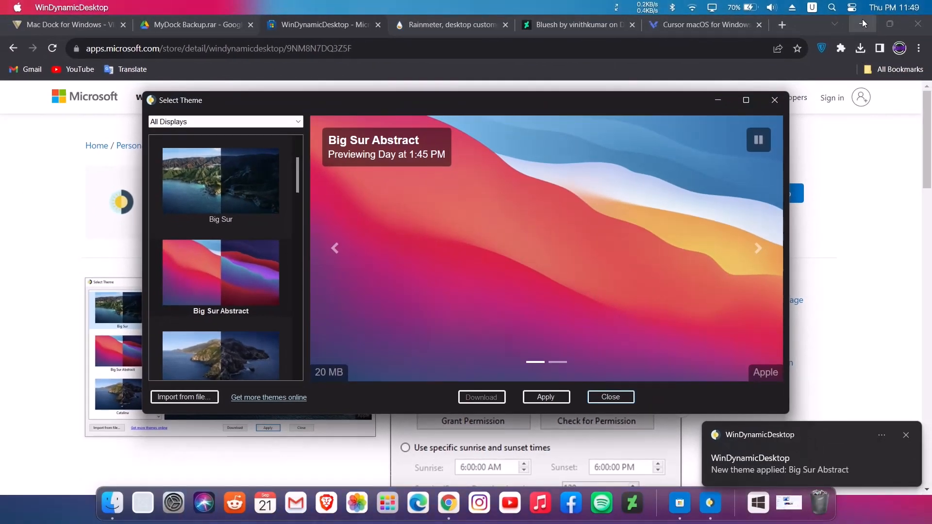
# Minimize the Chrome window and the Select Theme window to reveal the new wallpaper
pyautogui.click(862, 20)
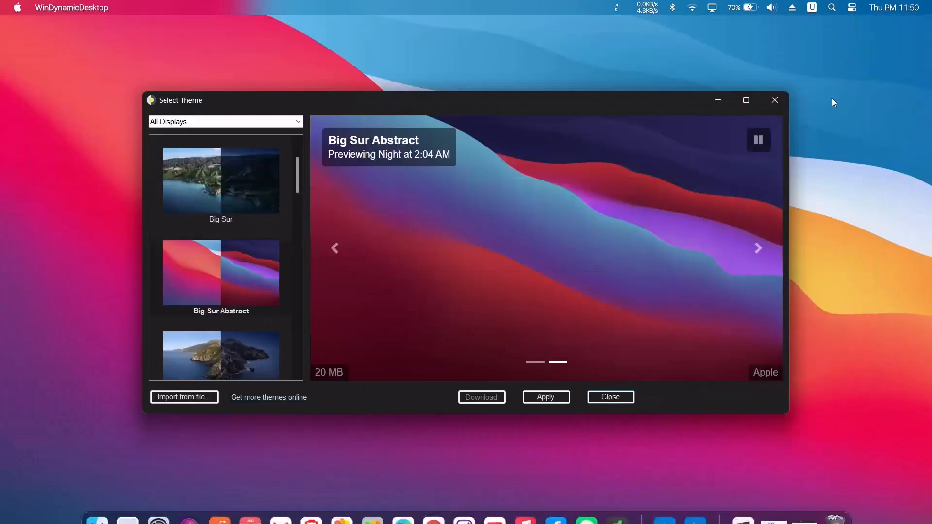
pyautogui.moveTo(701, 107); pyautogui.dragTo(687, 153)
pyautogui.click(703, 146)
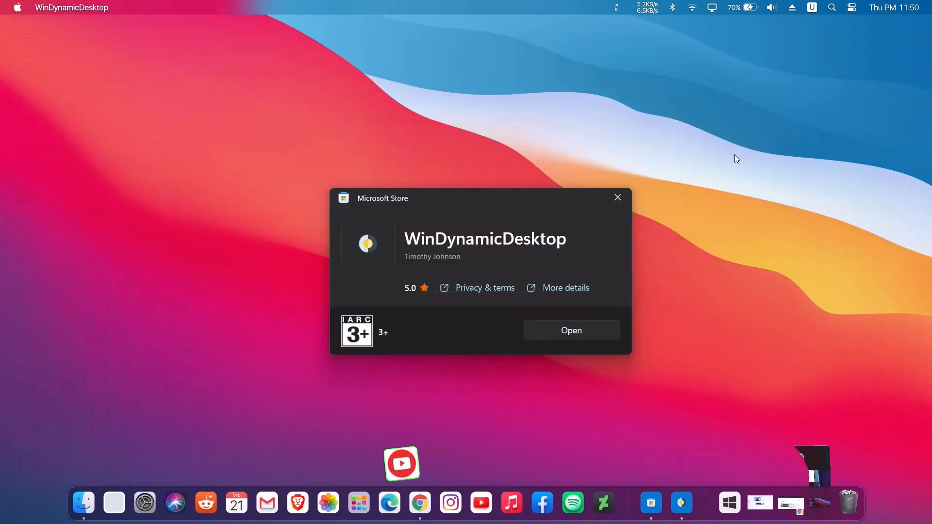
# Close the WinDynamicDesktop Microsoft Store window, switch to Chrome and download the Rainmeter 4.5.18 release from rainmeter.net
pyautogui.click(614, 198)
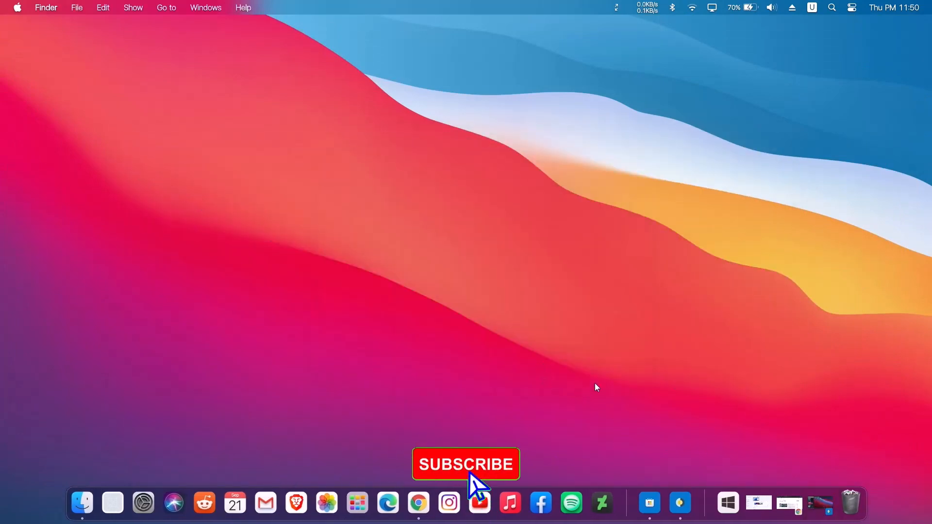
pyautogui.click(433, 498)
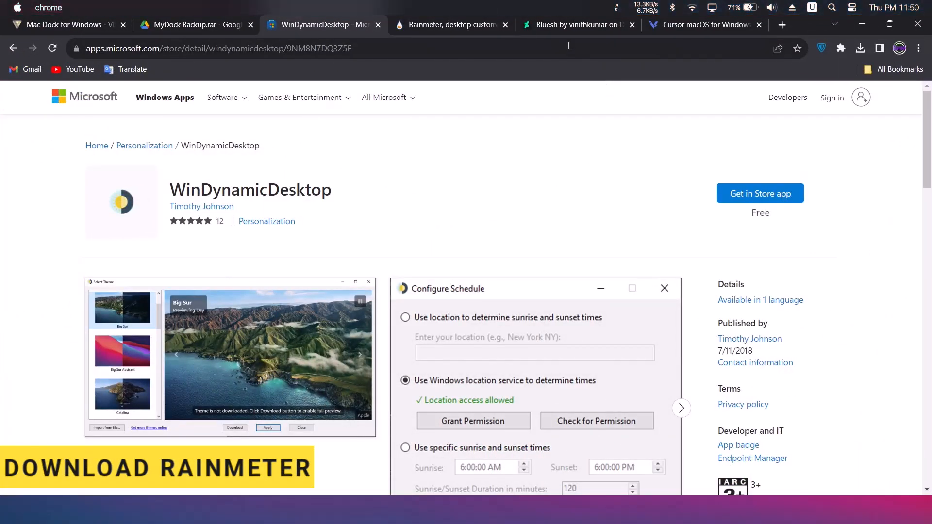
pyautogui.click(447, 24)
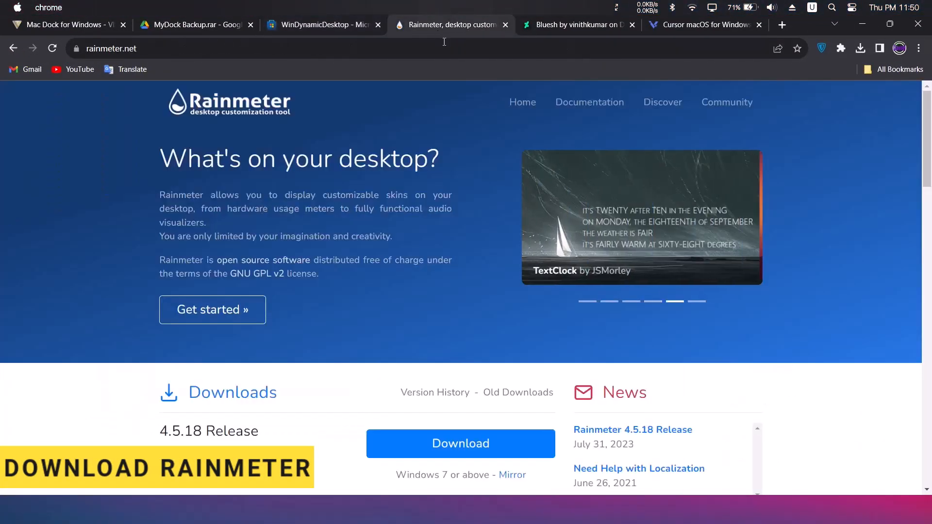
pyautogui.scroll(-1, 475, 378)
pyautogui.scroll(-2, 478, 378)
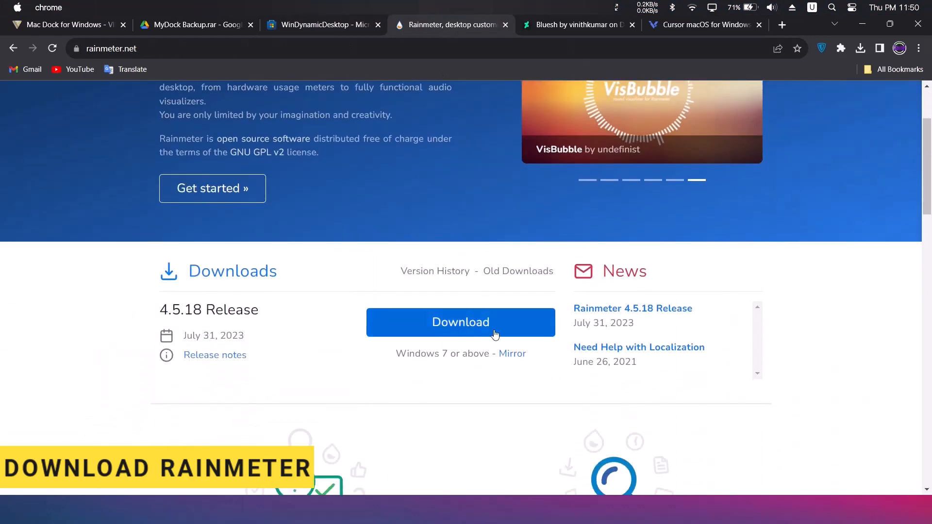
pyautogui.click(462, 329)
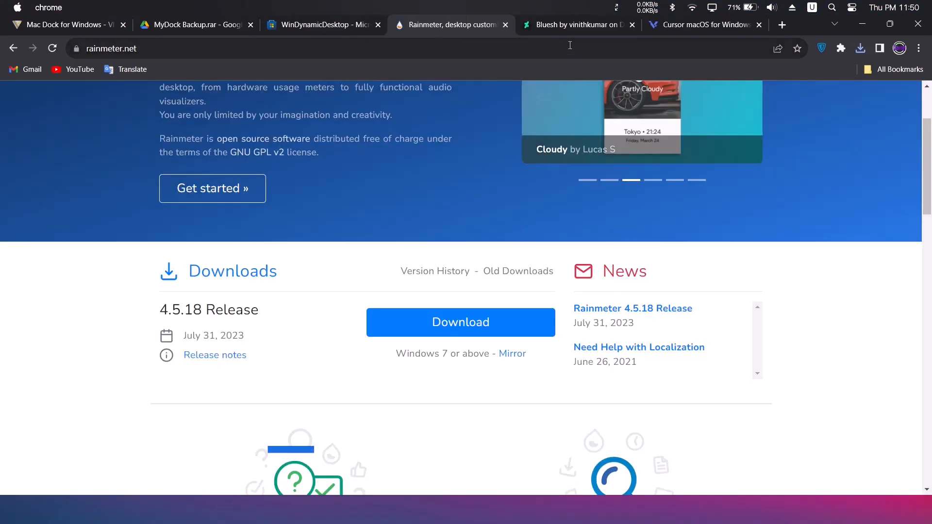
# Log in to DeviantArt, download the Bluesh skin from its page and minimize Chrome
pyautogui.click(573, 27)
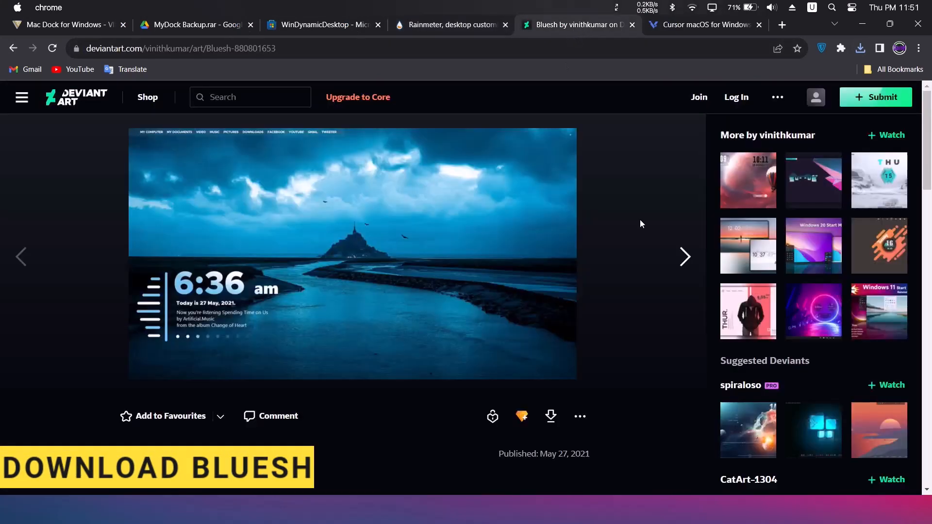
pyautogui.click(735, 97)
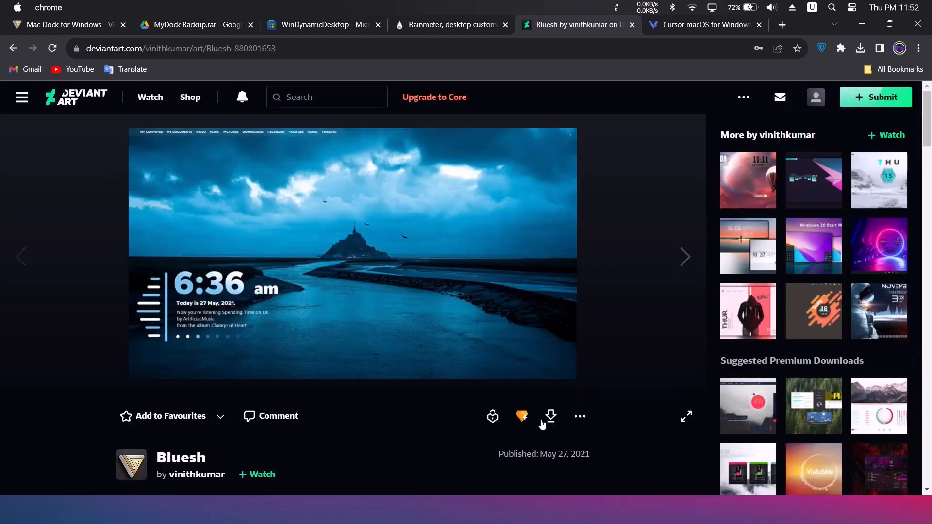
pyautogui.click(550, 417)
pyautogui.click(861, 25)
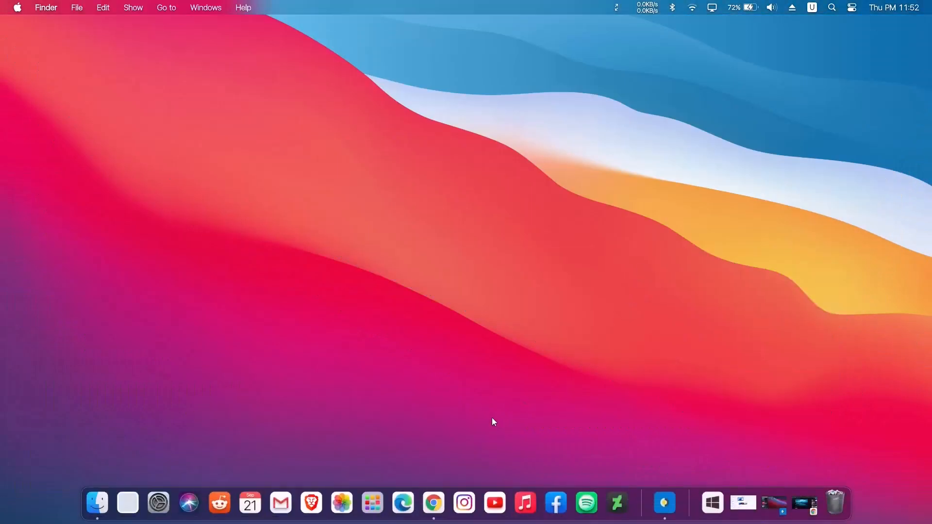
# Run the Rainmeter-4.5.18 installer from Downloads in English as a standard 64-bit installation launching on startup, and dismiss the welcome notification
pyautogui.click(97, 503)
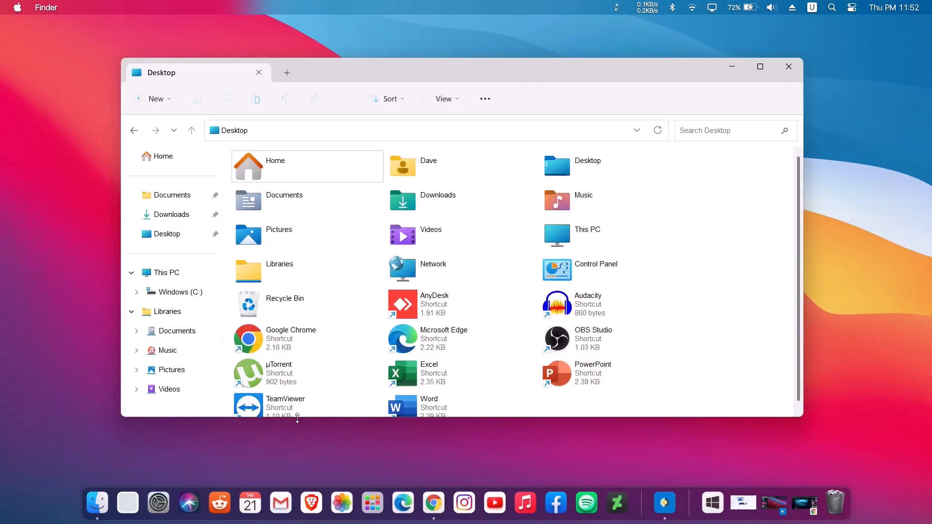
pyautogui.click(172, 214)
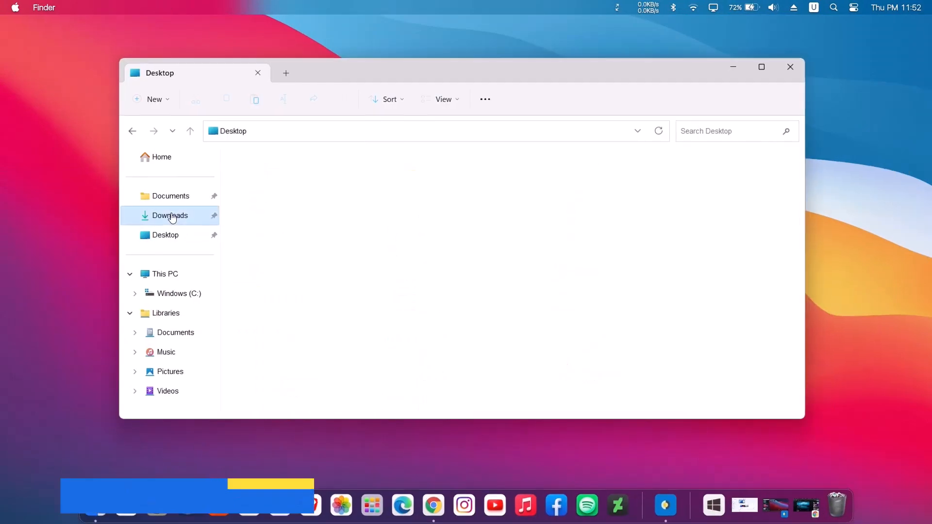
pyautogui.doubleClick(312, 210)
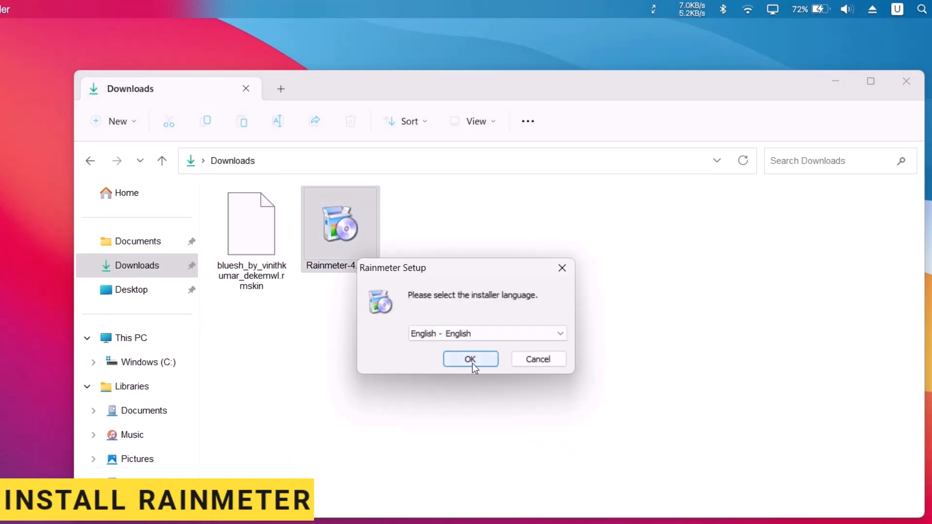
pyautogui.click(473, 363)
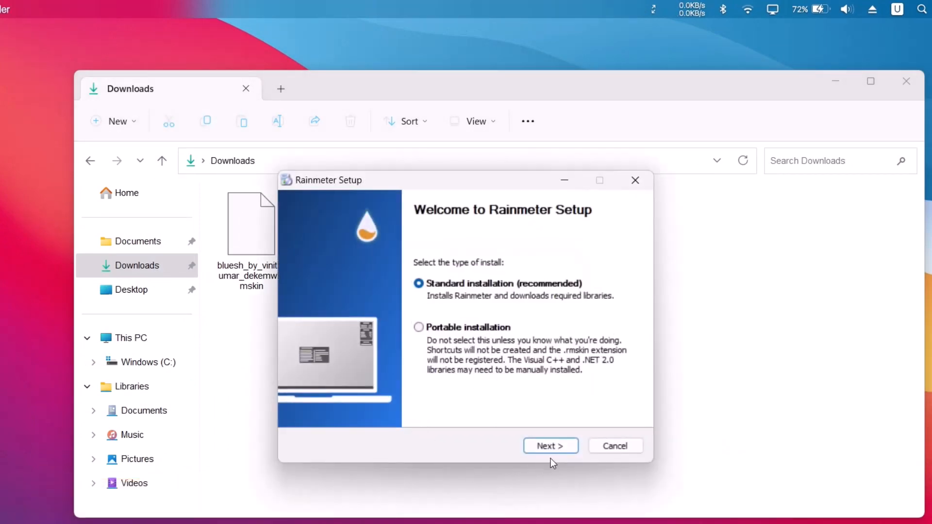
pyautogui.click(539, 445)
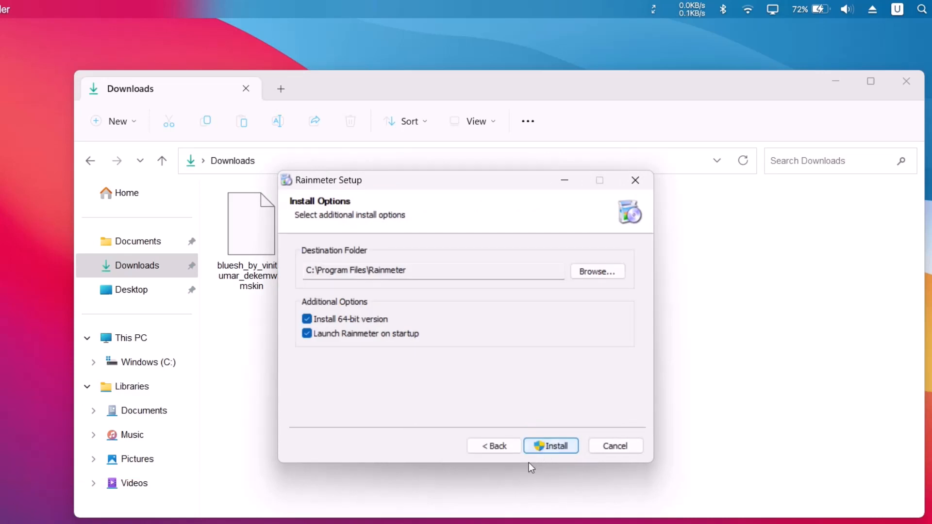
pyautogui.click(550, 446)
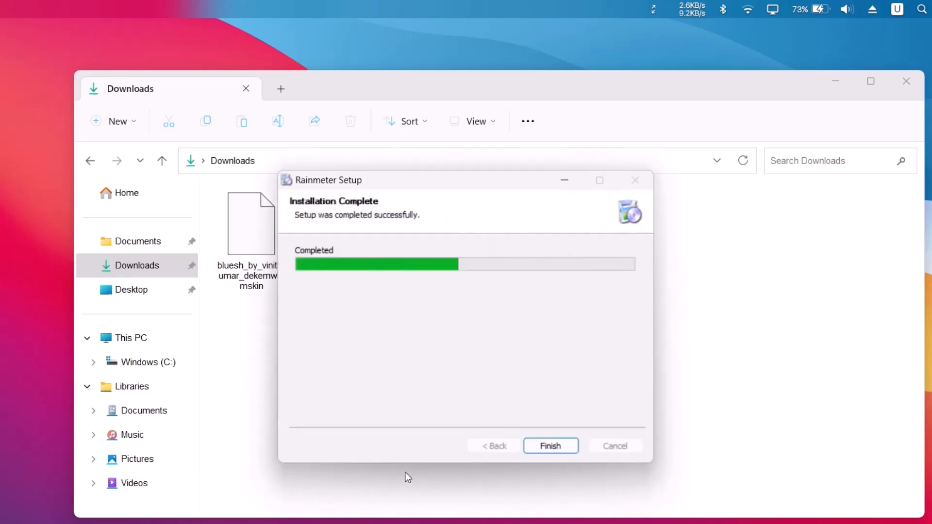
pyautogui.click(561, 447)
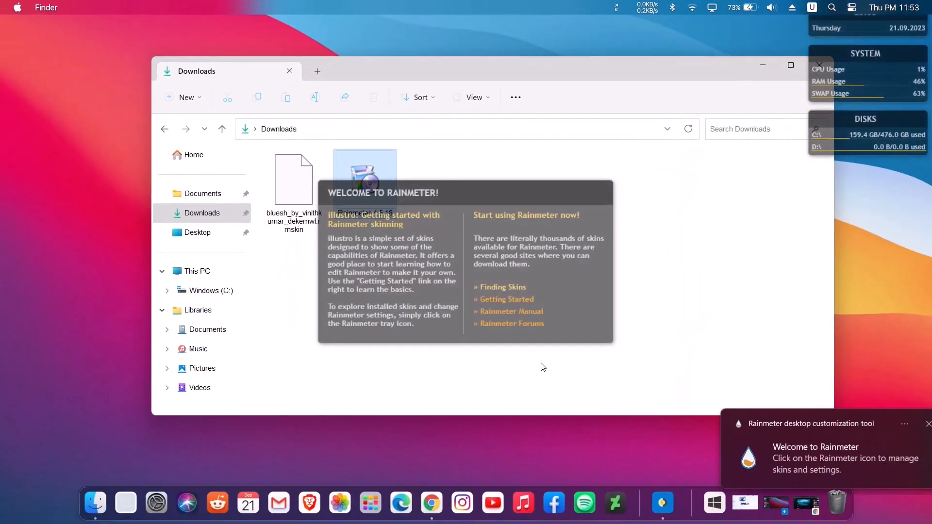
pyautogui.click(910, 426)
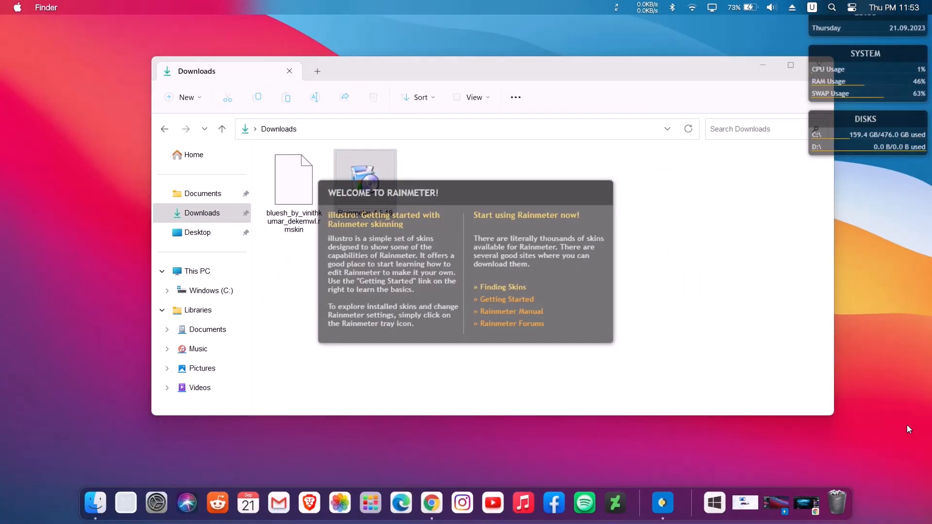
# Move the Downloads window out of the way and unload Rainmeter's illustro Welcome, Disk, System and Clock skins
pyautogui.click(825, 392)
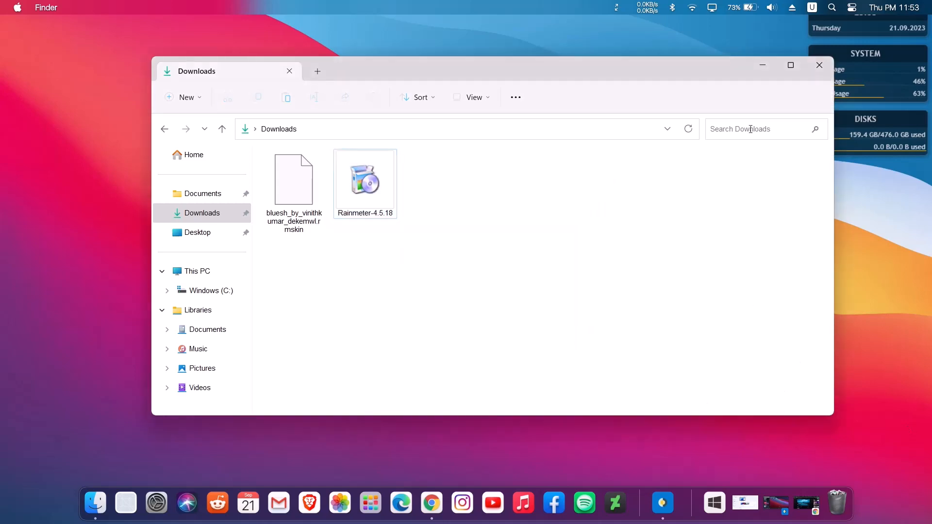
pyautogui.moveTo(665, 71); pyautogui.dragTo(640, 330)
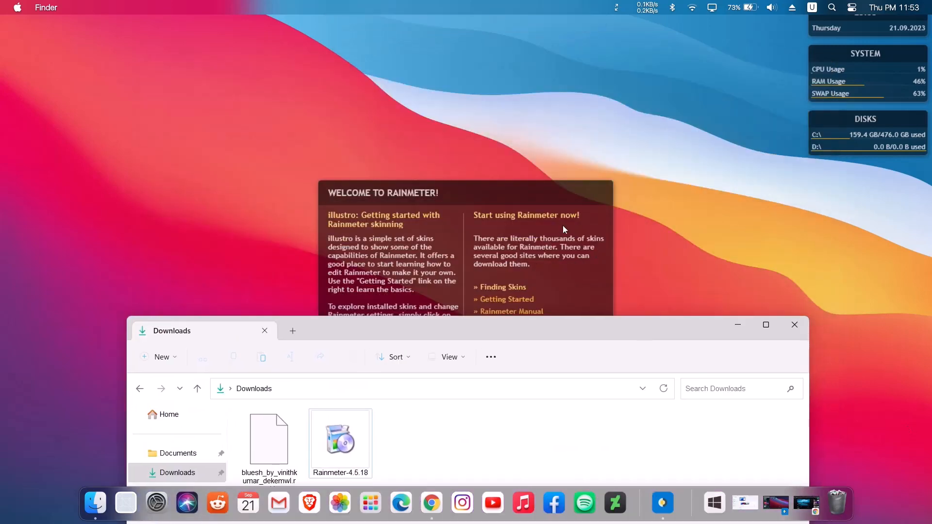
pyautogui.click(521, 191)
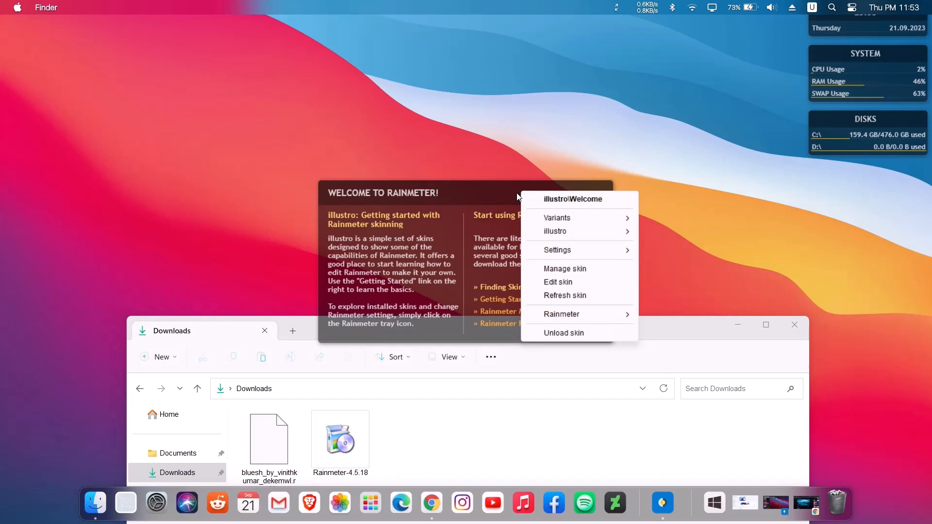
pyautogui.click(564, 333)
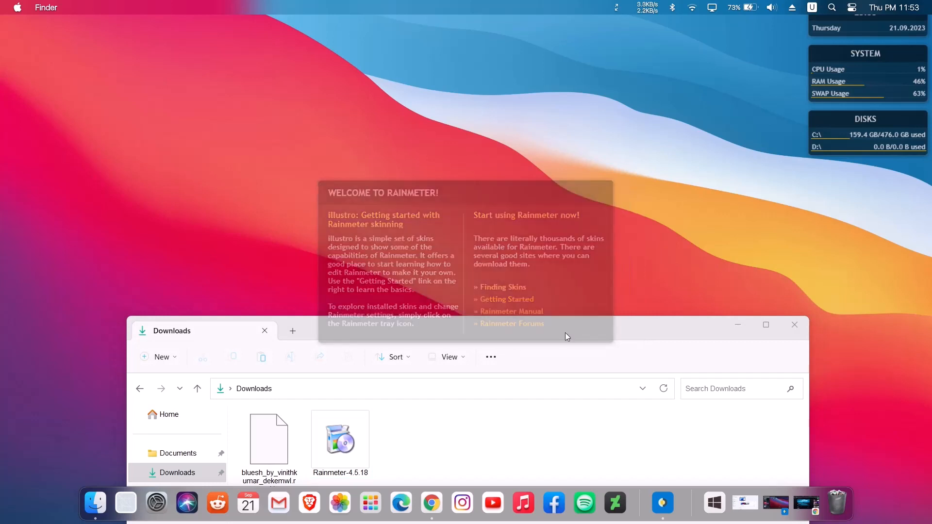
pyautogui.rightClick(817, 122)
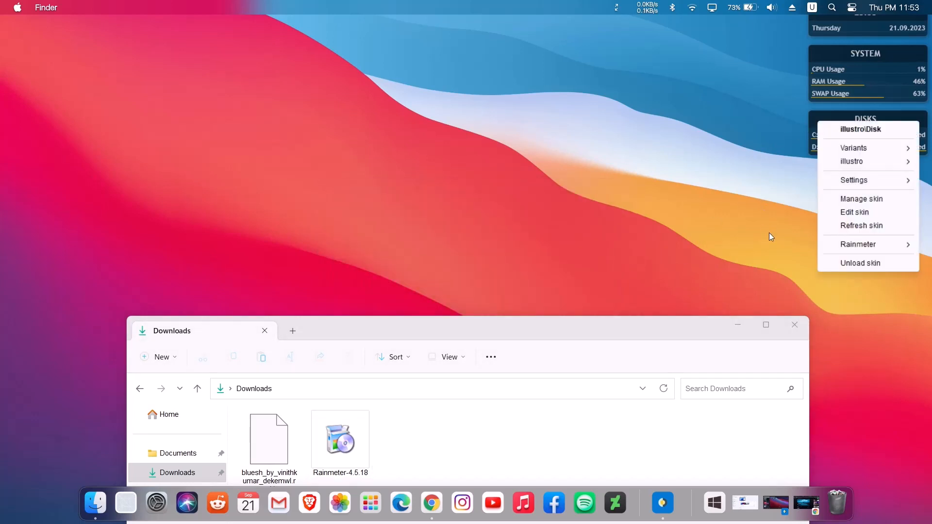
pyautogui.click(848, 267)
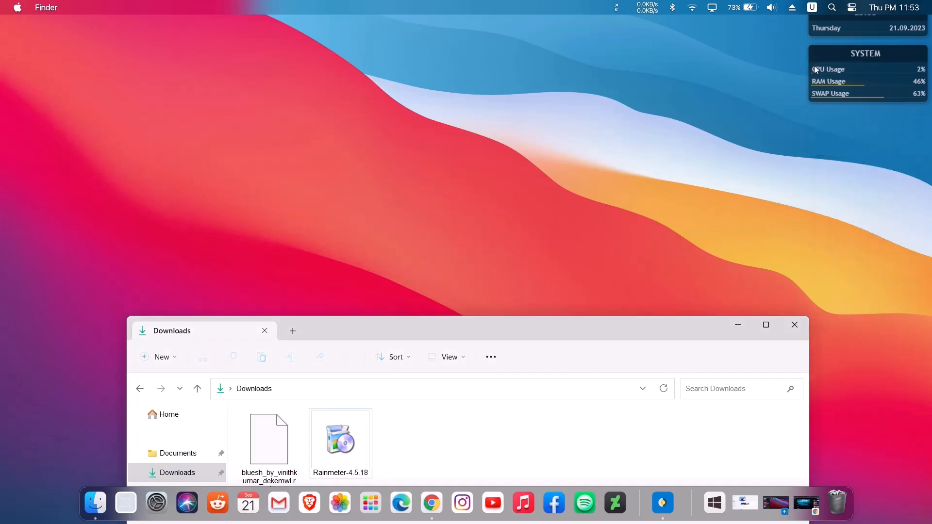
pyautogui.rightClick(814, 66)
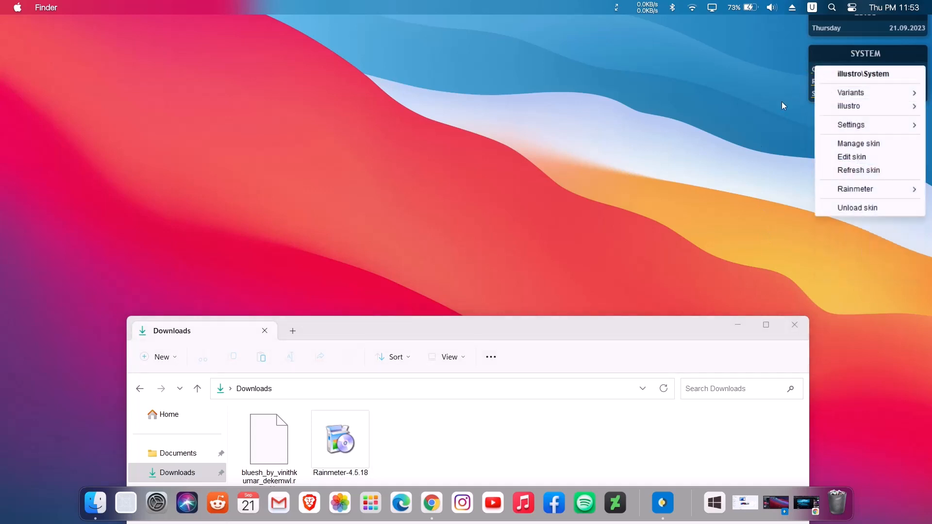
pyautogui.click(859, 208)
pyautogui.rightClick(814, 28)
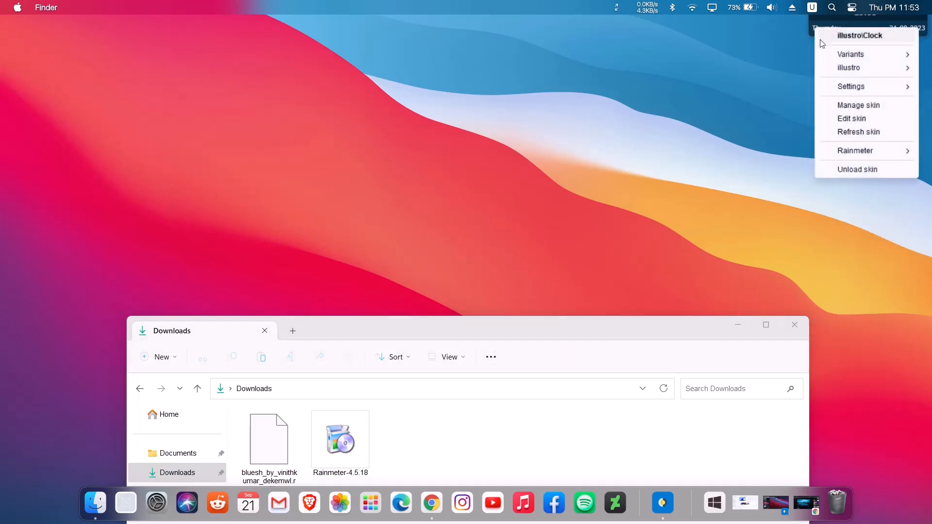
pyautogui.click(861, 170)
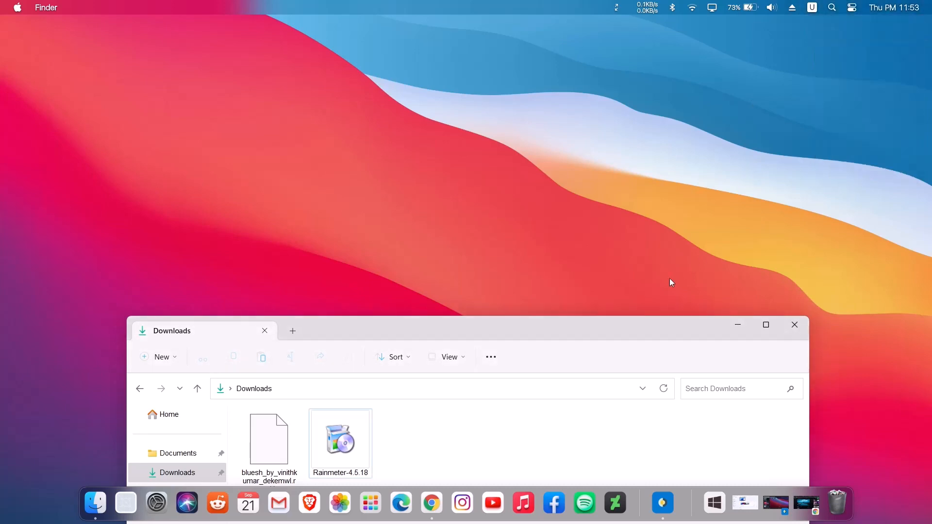
# Install the downloaded Bluesh skin package with its included layout applied, and minimize the Downloads window
pyautogui.moveTo(556, 325); pyautogui.dragTo(558, 88)
pyautogui.click(272, 211)
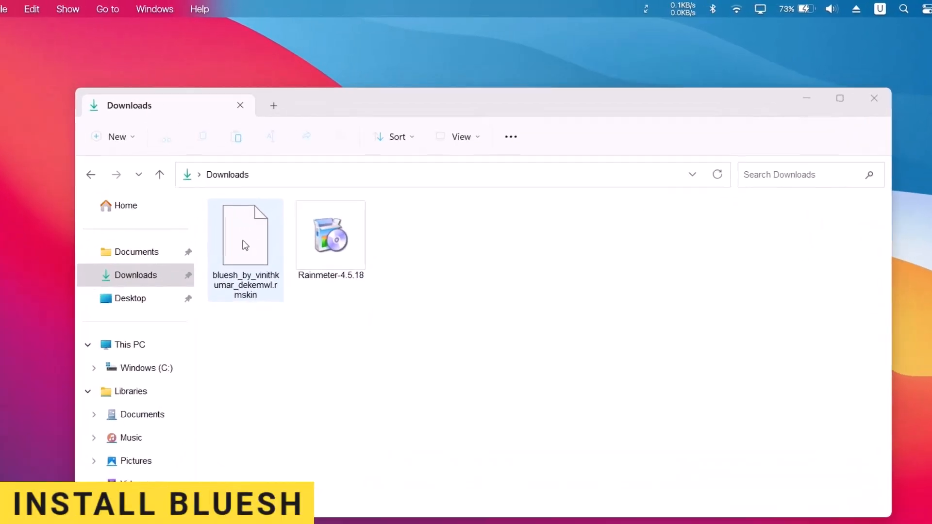
pyautogui.doubleClick(245, 245)
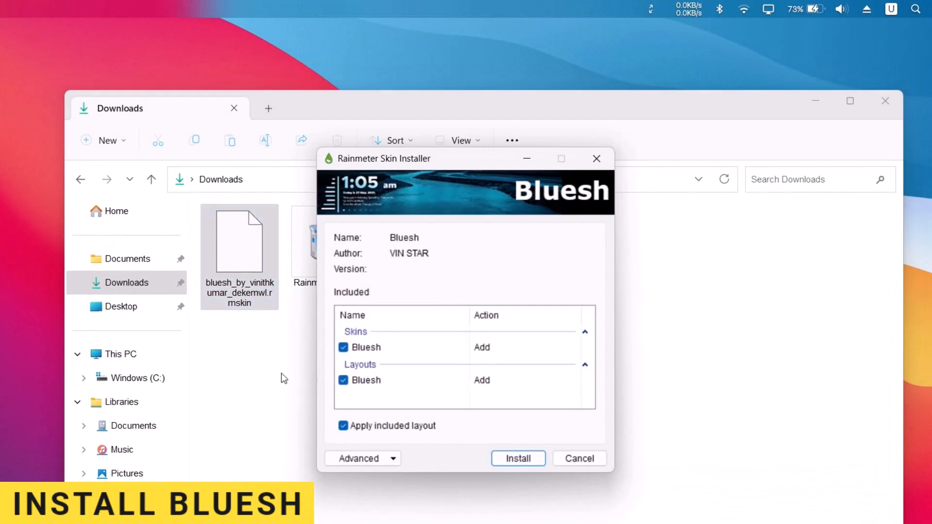
pyautogui.click(518, 457)
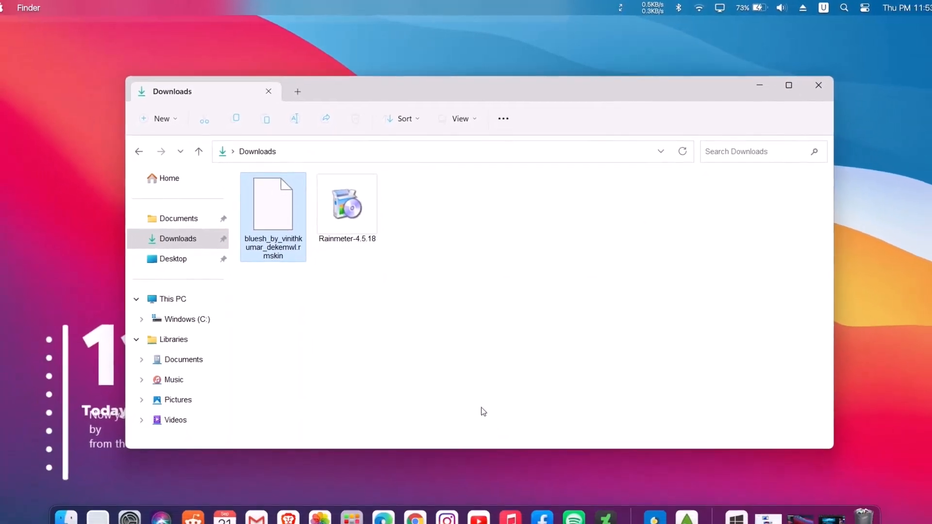
pyautogui.click(753, 84)
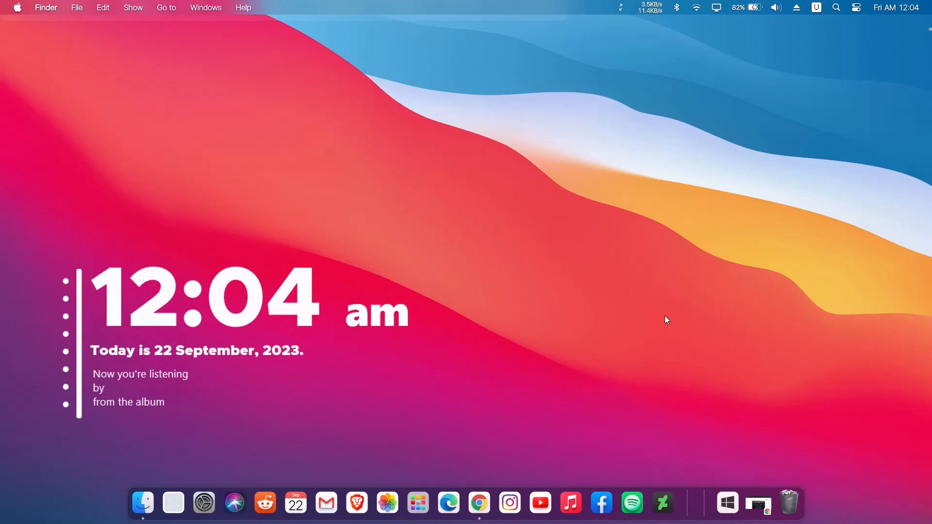
# Switch to Chrome, download the macOS cursors from vsthemes.org, and return to the Downloads folder in the file manager
pyautogui.click(480, 502)
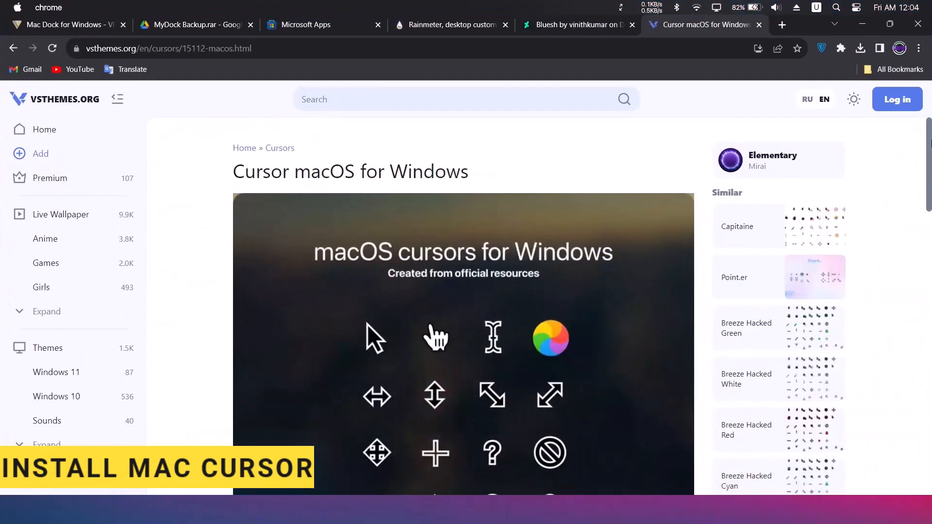
pyautogui.scroll(-15, 746, 301)
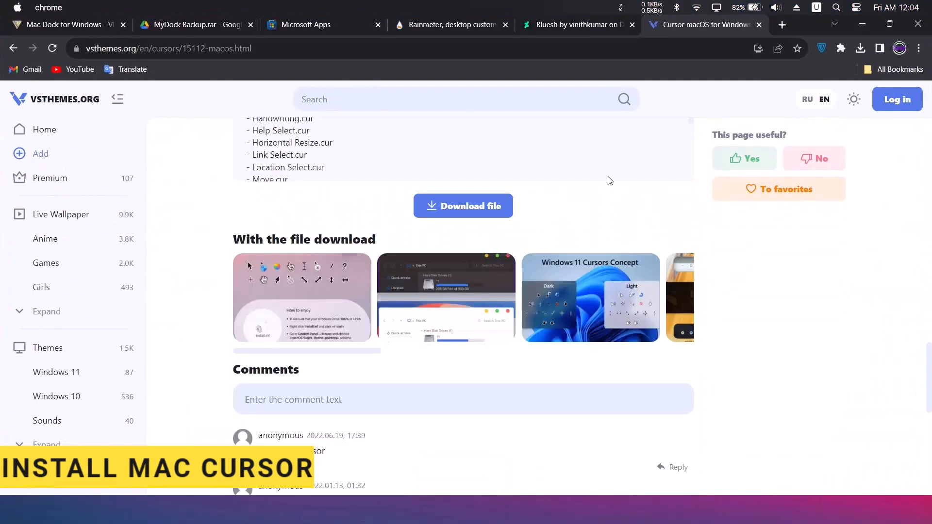
pyautogui.click(467, 207)
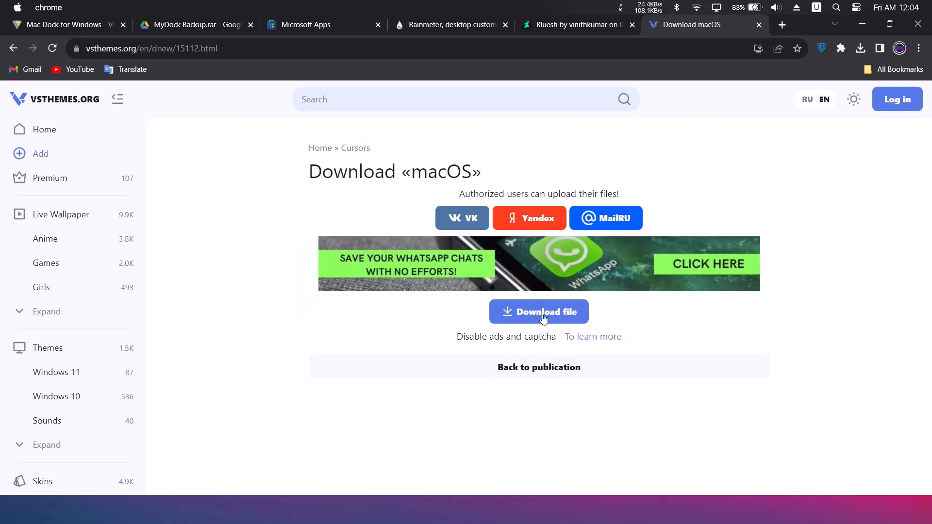
pyautogui.click(550, 319)
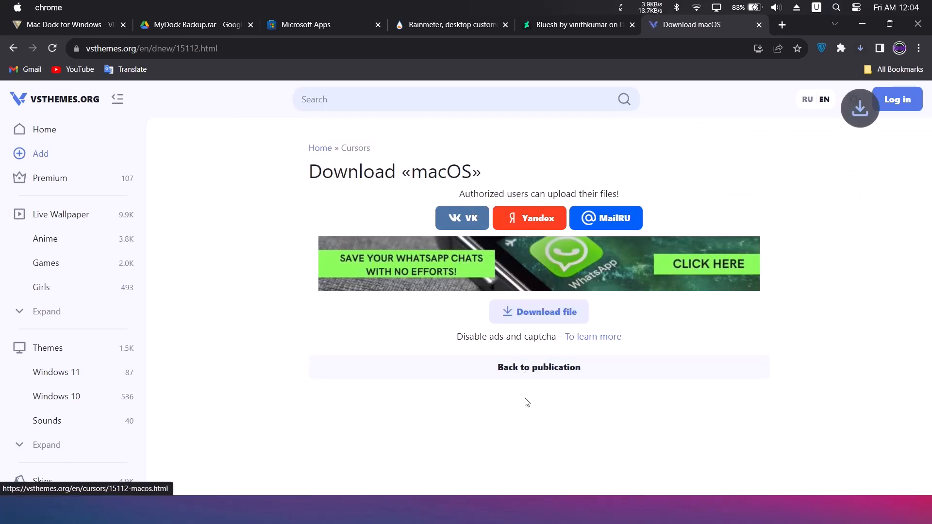
pyautogui.click(860, 24)
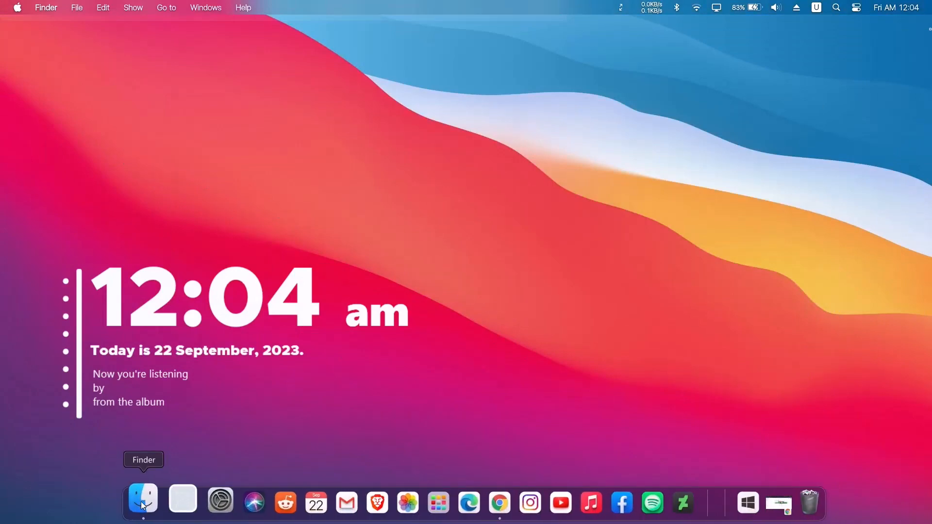
pyautogui.click(142, 502)
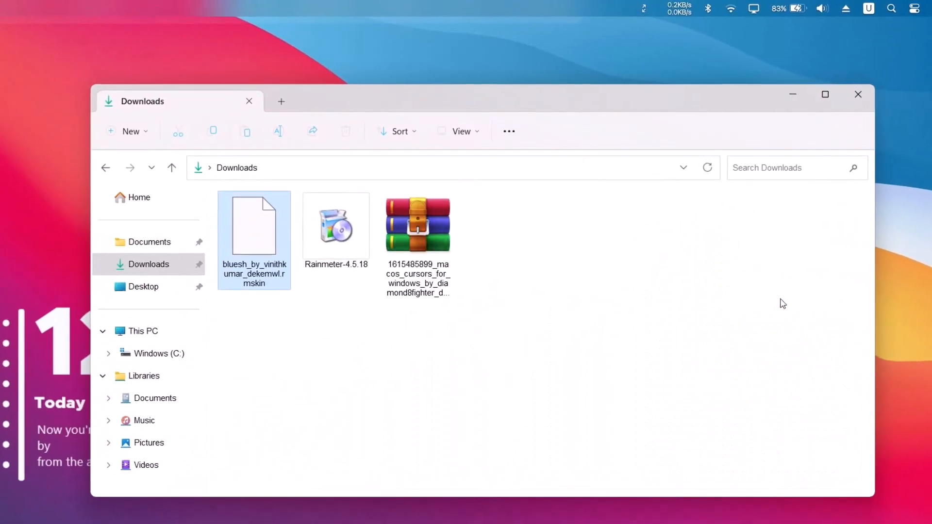
# Extract the downloaded macOS cursors archive into its own folder within Downloads using WinRAR
pyautogui.click(383, 235)
pyautogui.rightClick(414, 227)
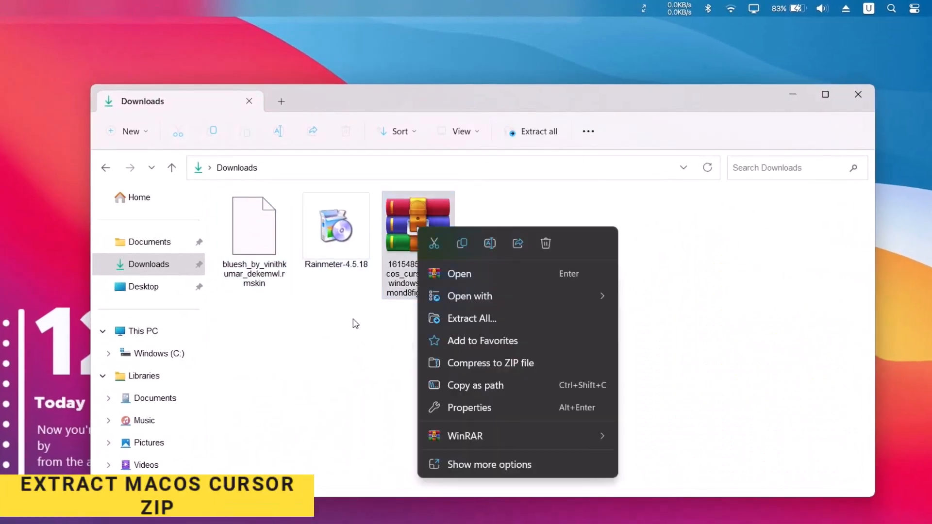
pyautogui.moveTo(602, 434)
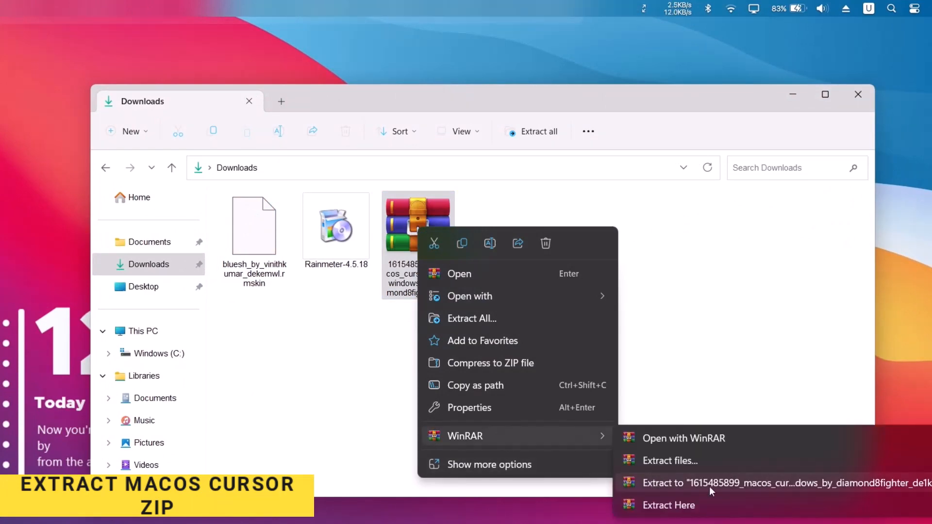
pyautogui.click(722, 483)
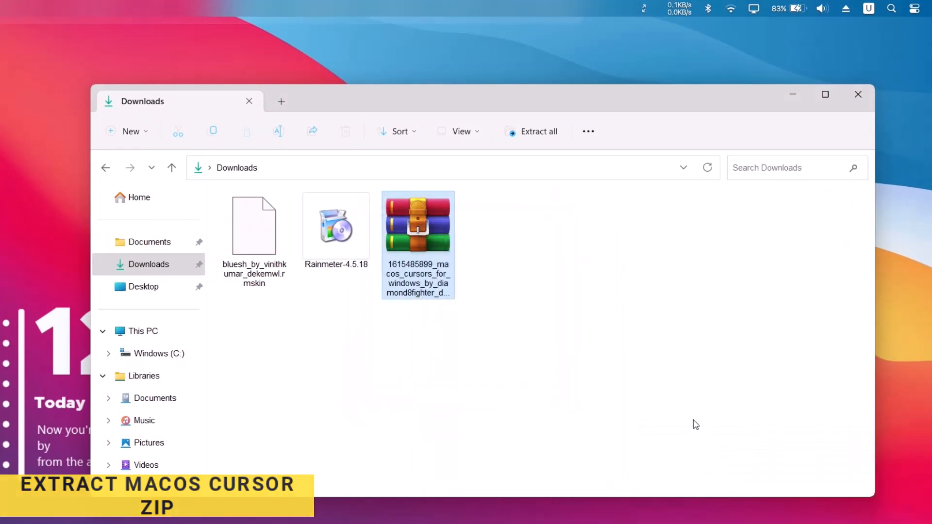
pyautogui.click(613, 362)
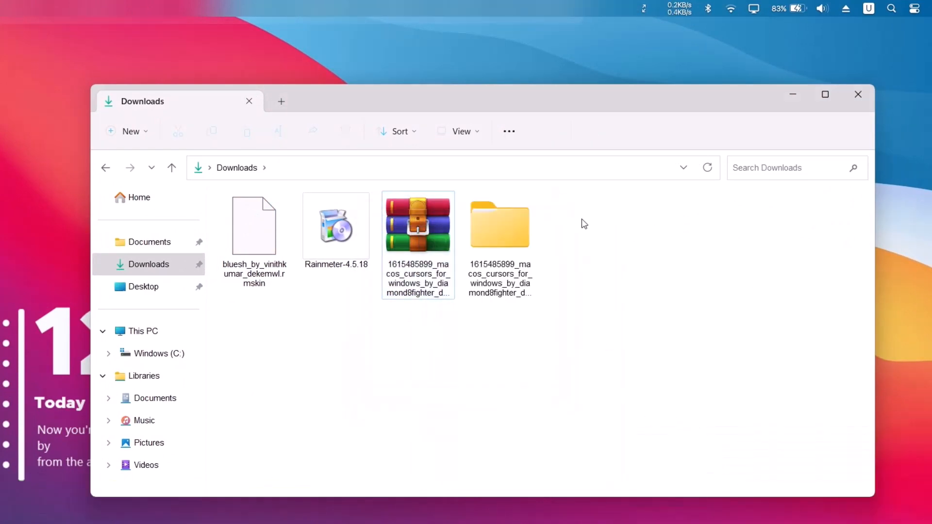
# Install the cursor scheme from the .Install setup file in the extracted macOS cursors for Windows folder, and close the file window
pyautogui.doubleClick(502, 234)
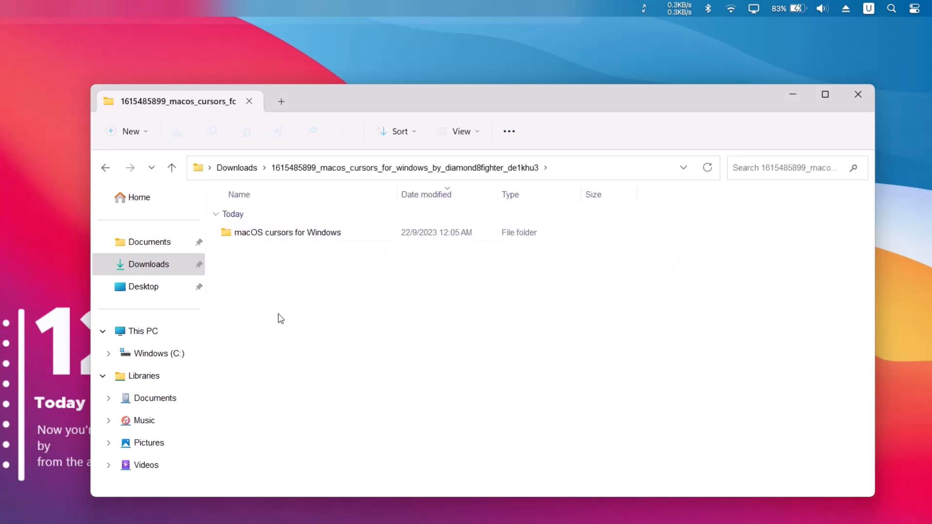
pyautogui.doubleClick(298, 233)
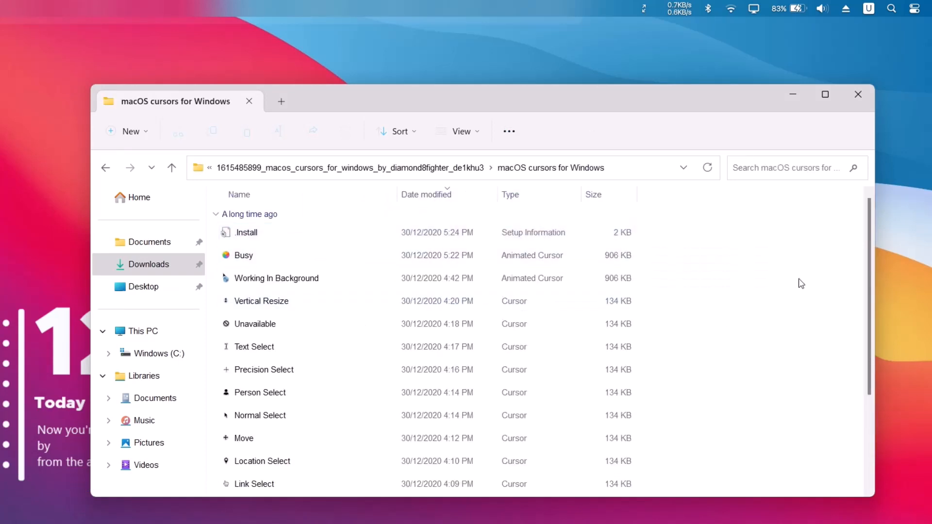
pyautogui.click(265, 240)
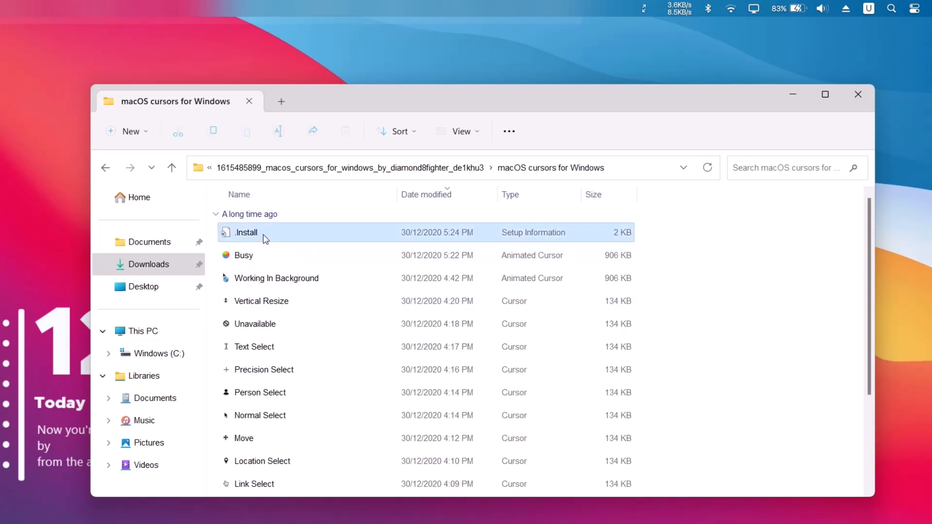
pyautogui.rightClick(263, 234)
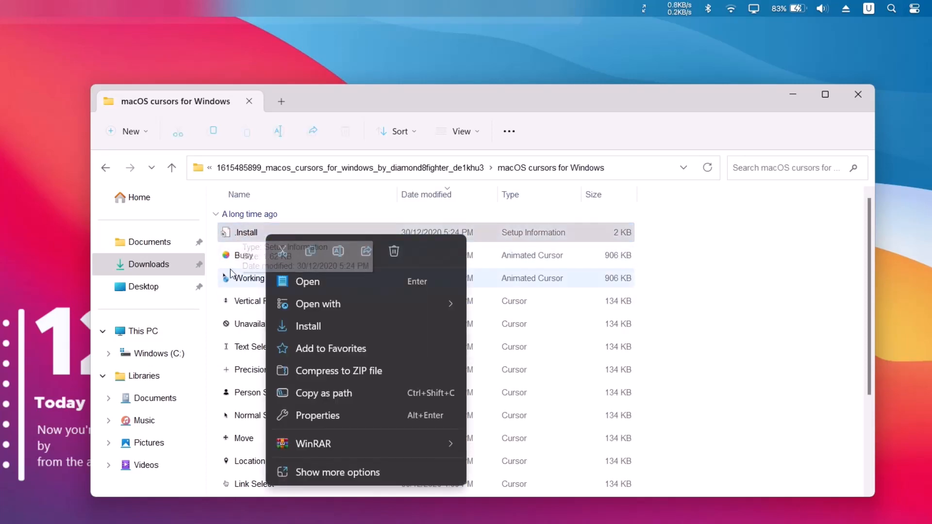
pyautogui.click(297, 326)
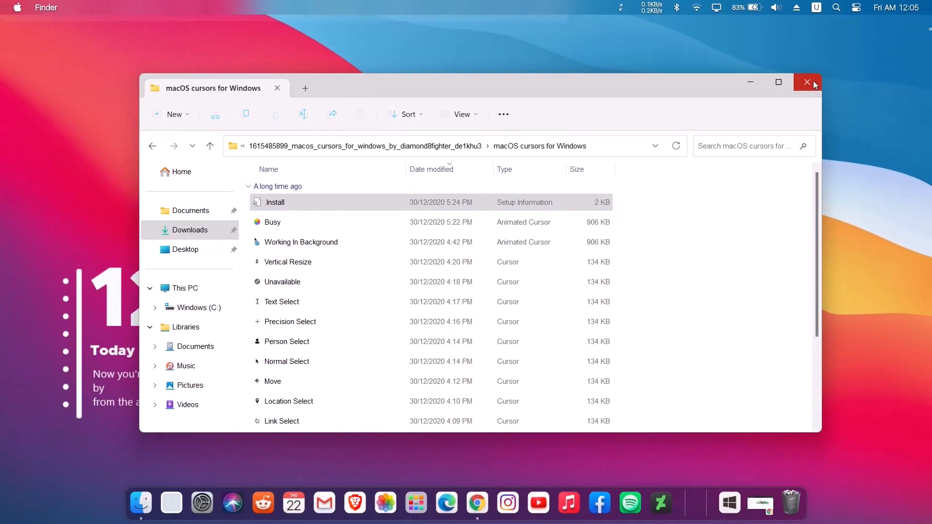
pyautogui.click(813, 80)
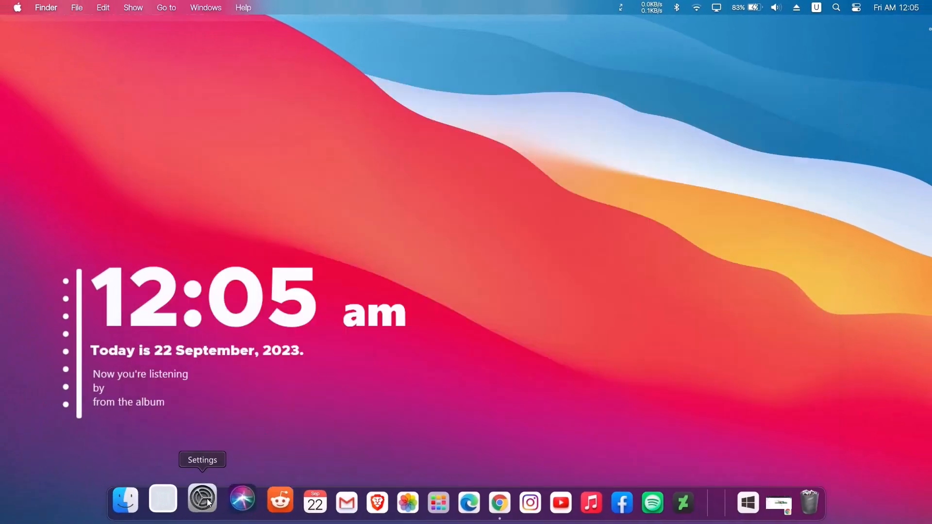
# Apply the macOS pointer scheme from the Themes mouse cursor settings, replacing the existing scheme, and close Settings
pyautogui.click(208, 502)
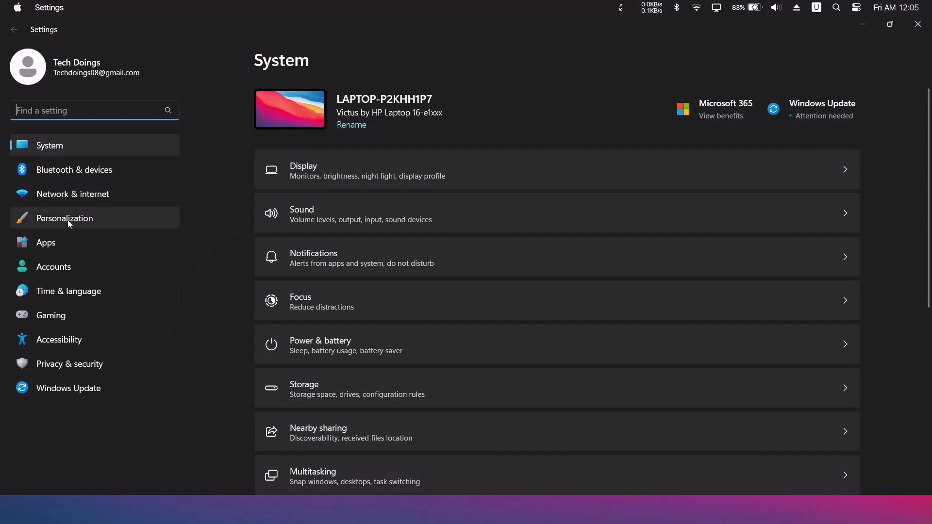
pyautogui.click(50, 218)
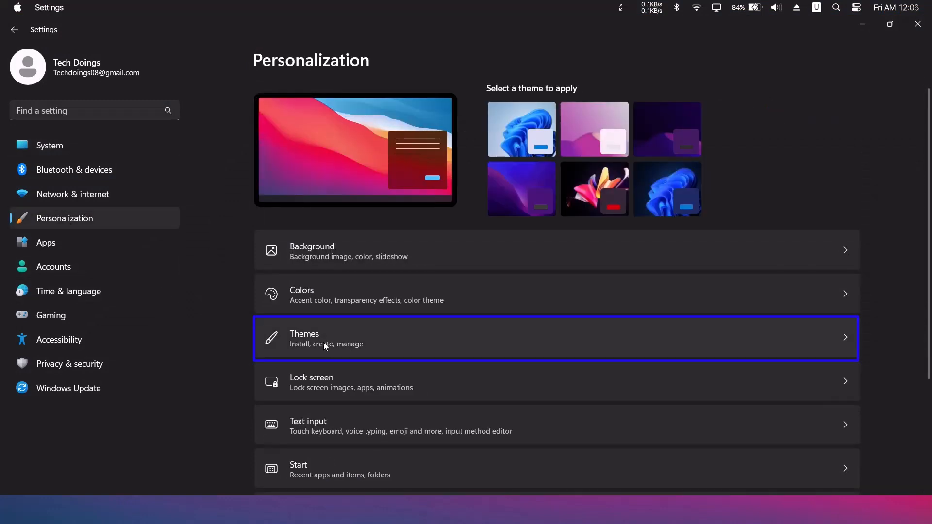
pyautogui.click(409, 343)
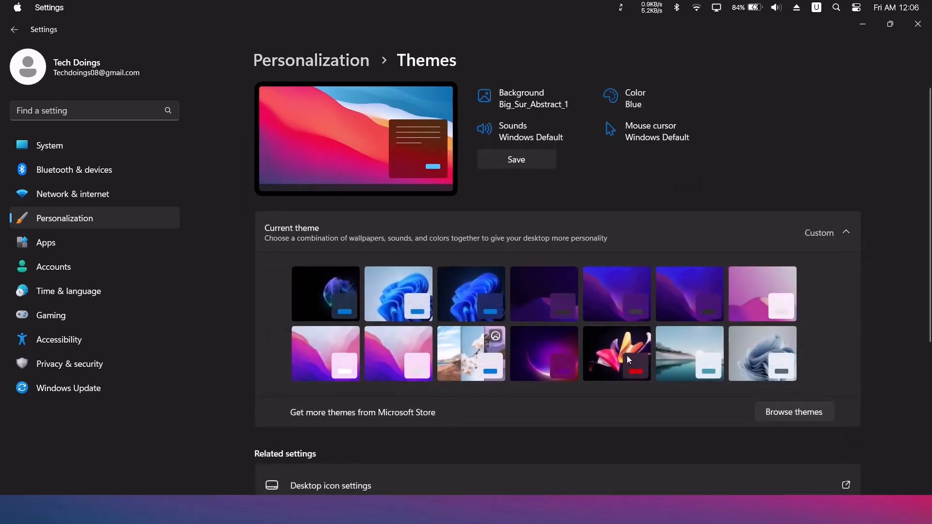
pyautogui.click(690, 144)
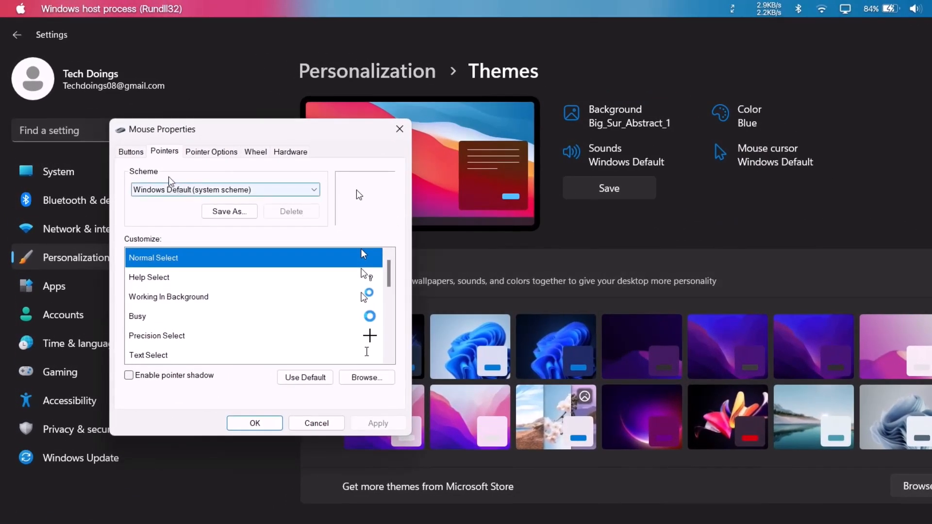
pyautogui.click(314, 193)
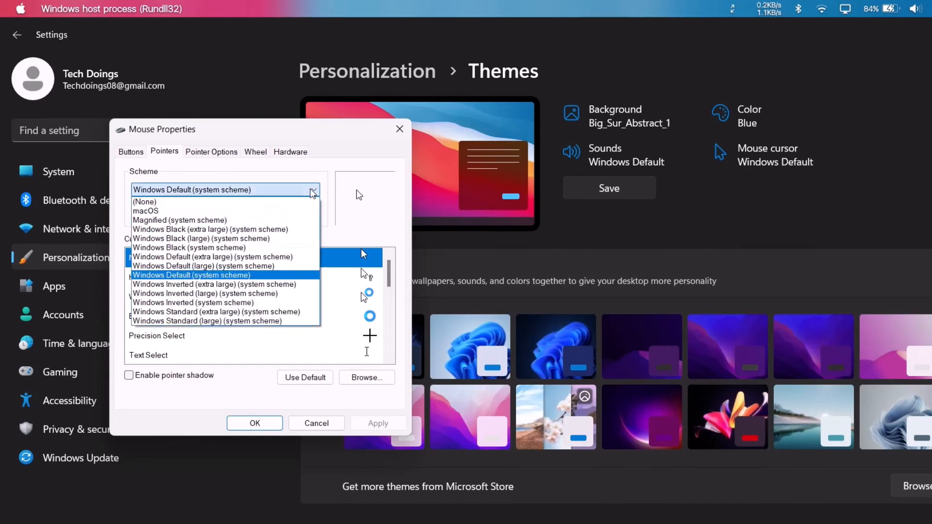
pyautogui.click(136, 210)
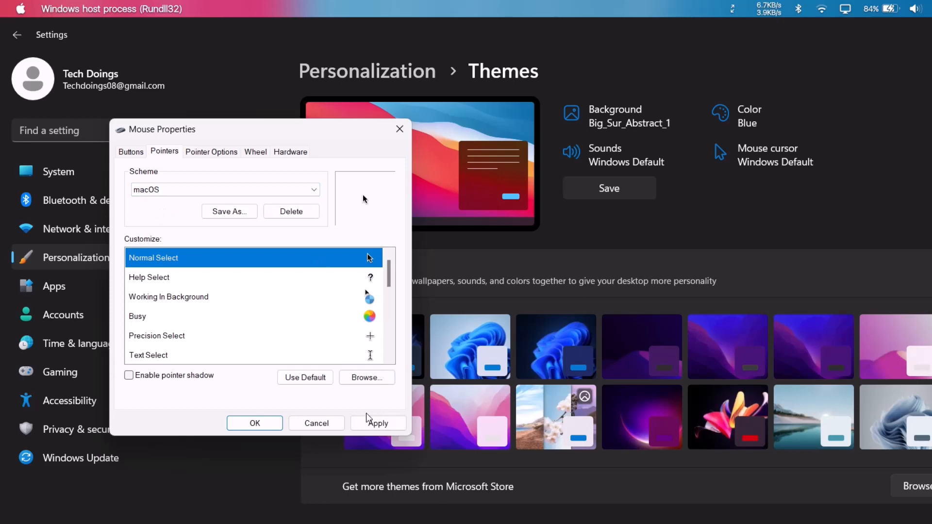
pyautogui.click(373, 424)
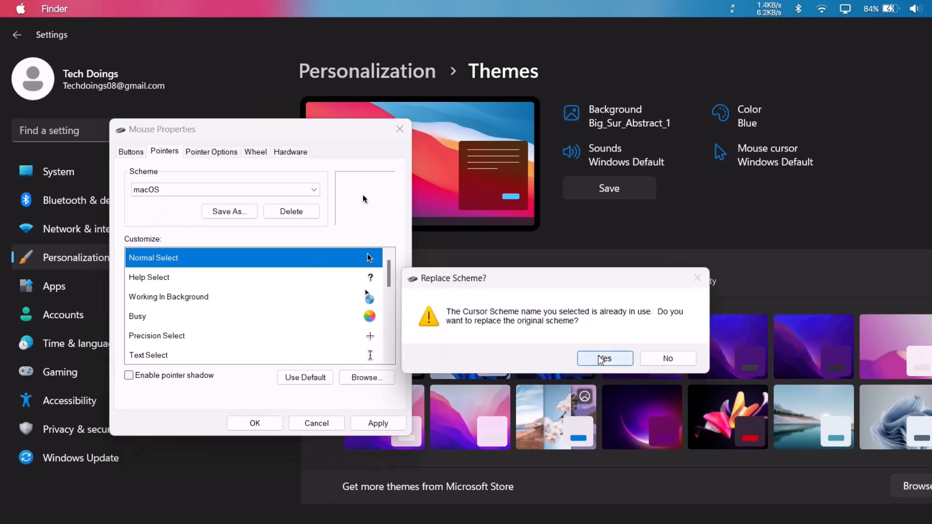
pyautogui.click(601, 358)
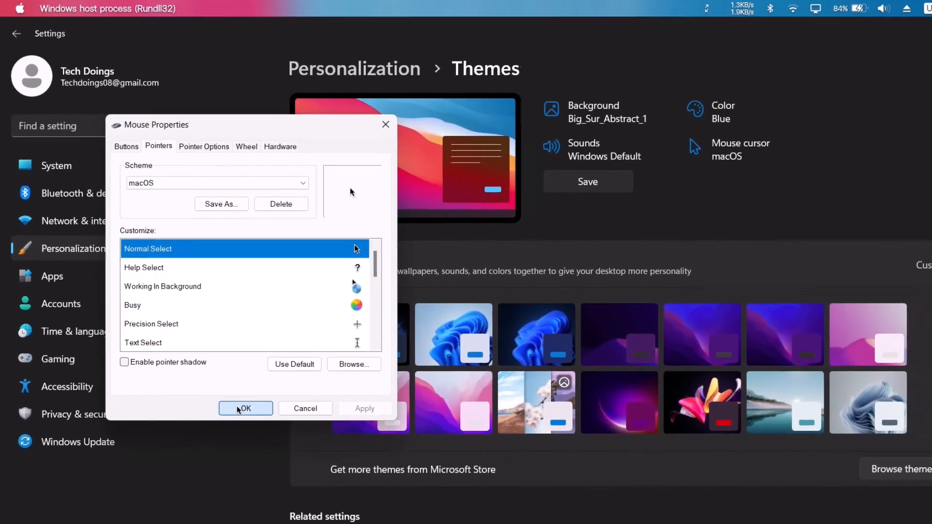
pyautogui.click(237, 406)
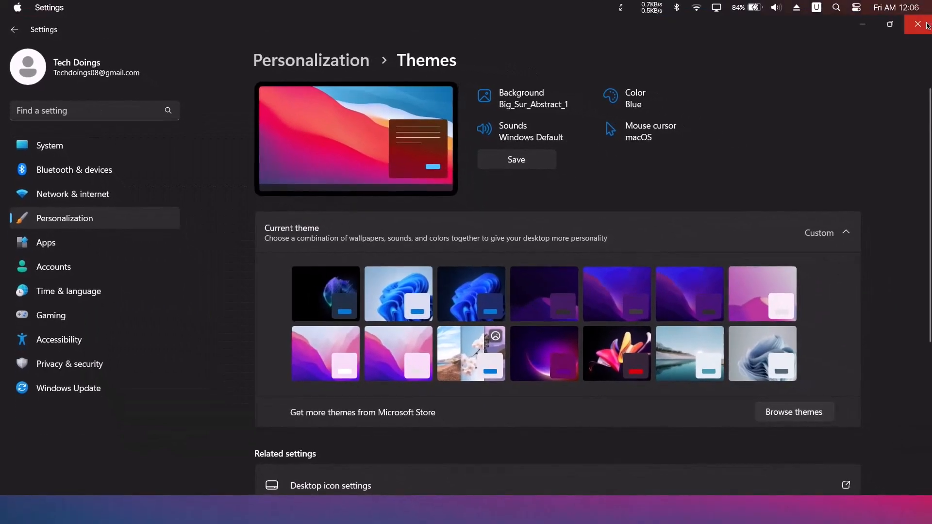
pyautogui.click(927, 26)
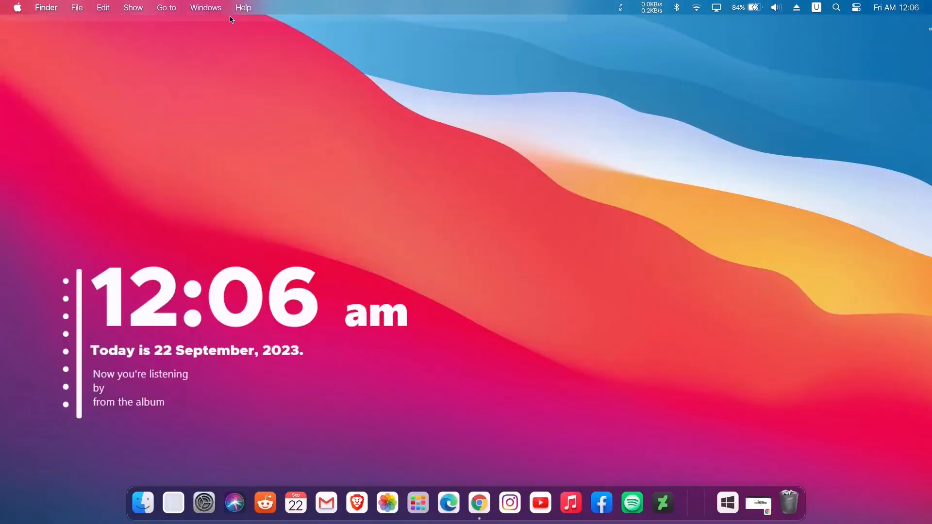
# Unload the Bluesh Links skin and nudge the Bluesh clock, date and now-playing text slightly lower on the desktop
pyautogui.rightClick(243, 55)
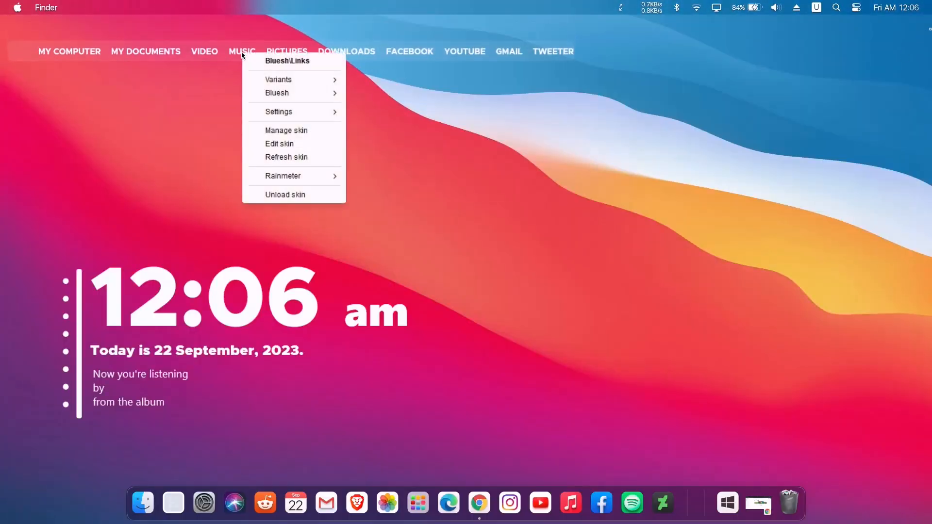
pyautogui.click(286, 196)
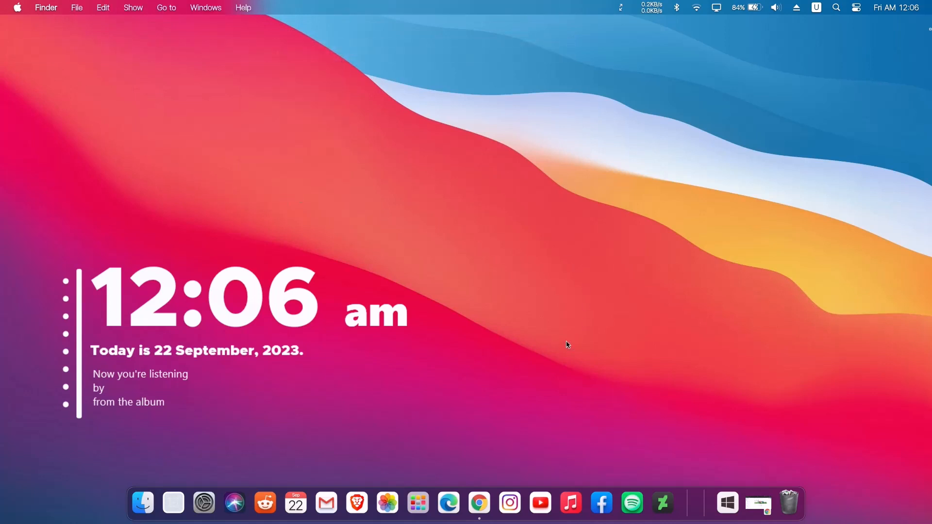
pyautogui.moveTo(145, 379); pyautogui.dragTo(143, 383)
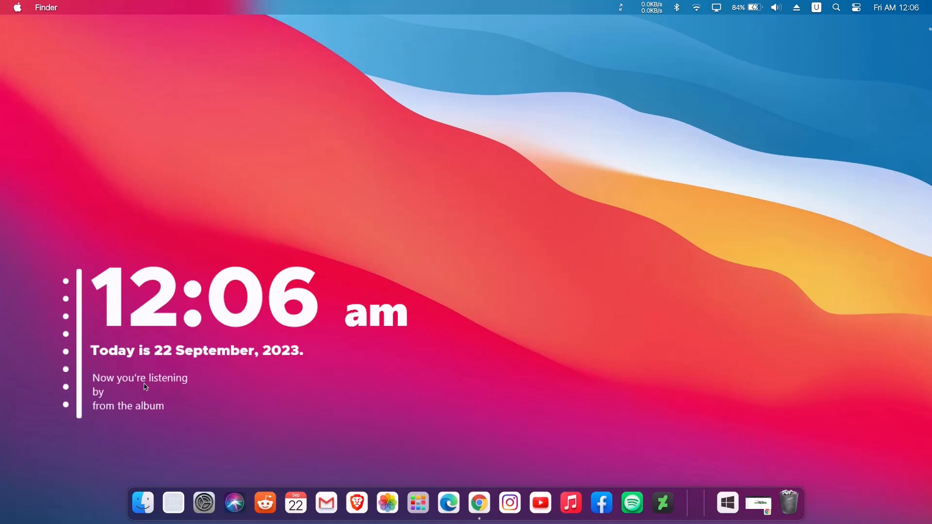
pyautogui.moveTo(154, 351); pyautogui.dragTo(142, 386)
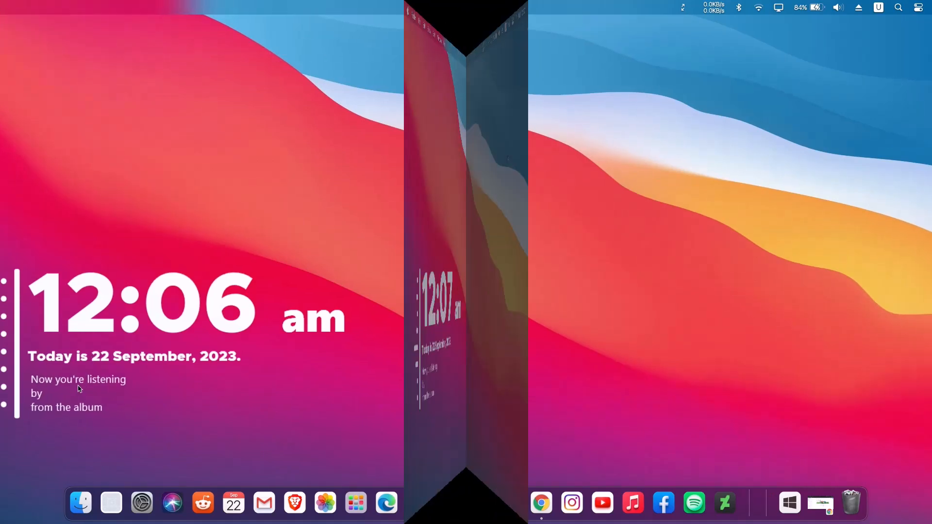